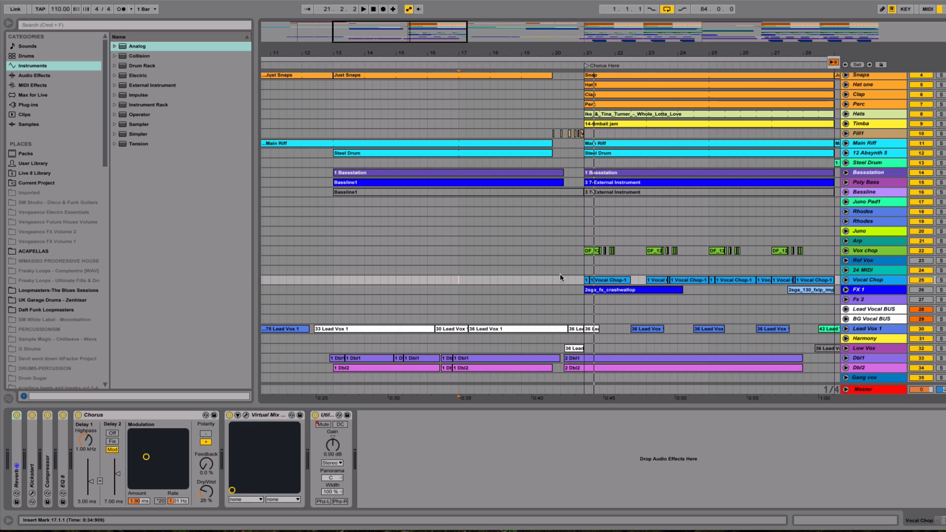
- Insert a new MIDI track below the Fx 2 track and load the Analog instrument onto it
key(space)
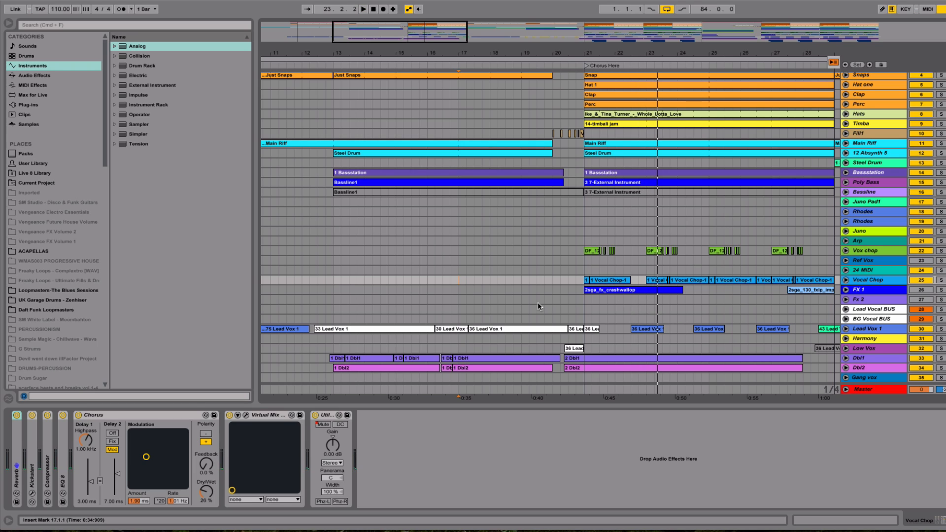
click(521, 302)
drag(524, 300, 647, 299)
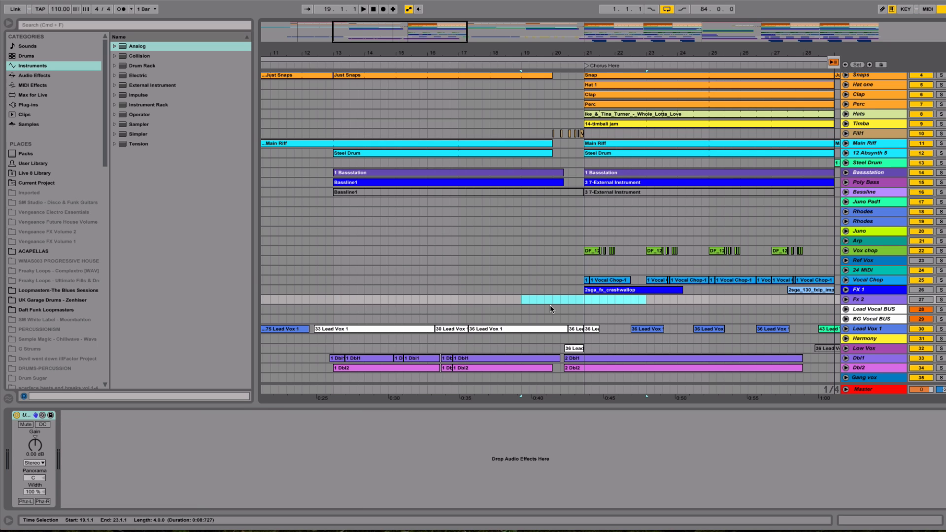
drag(522, 299, 634, 303)
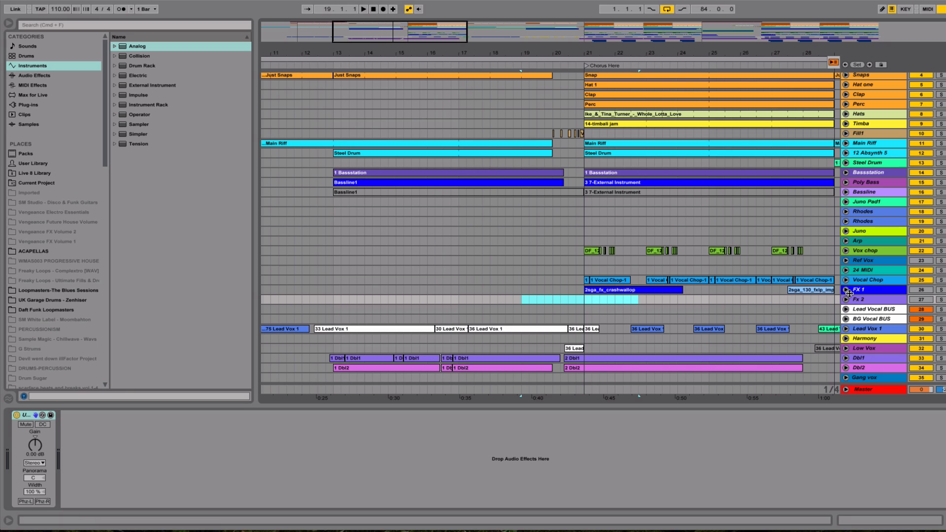
key(super+shift+t)
click(877, 310)
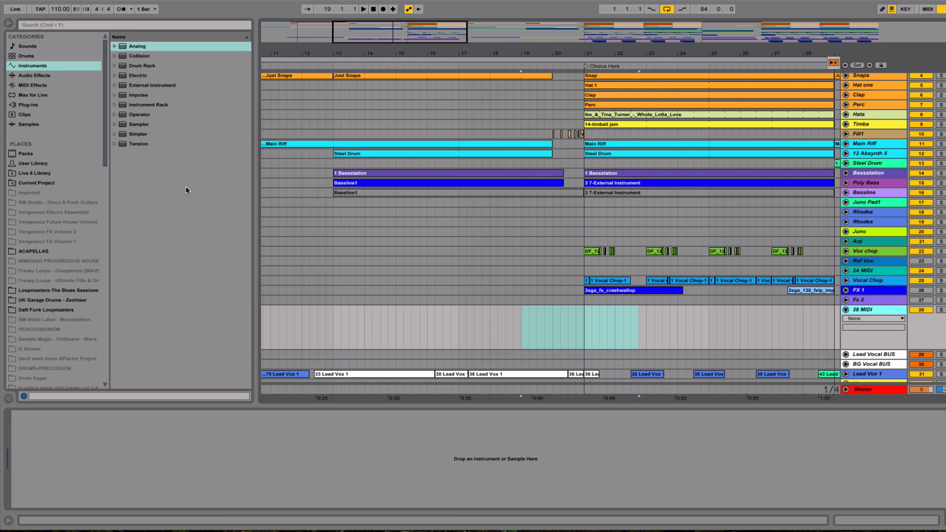
click(19, 66)
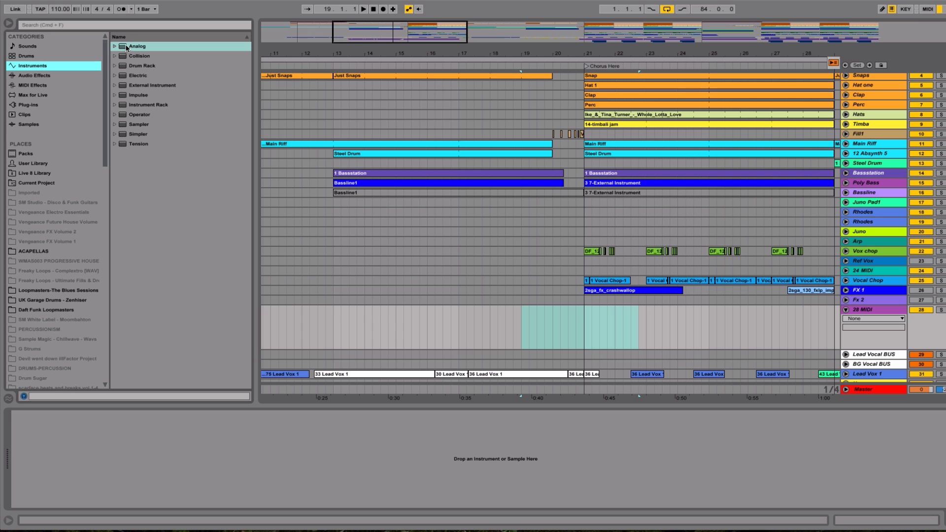
drag(126, 46, 882, 310)
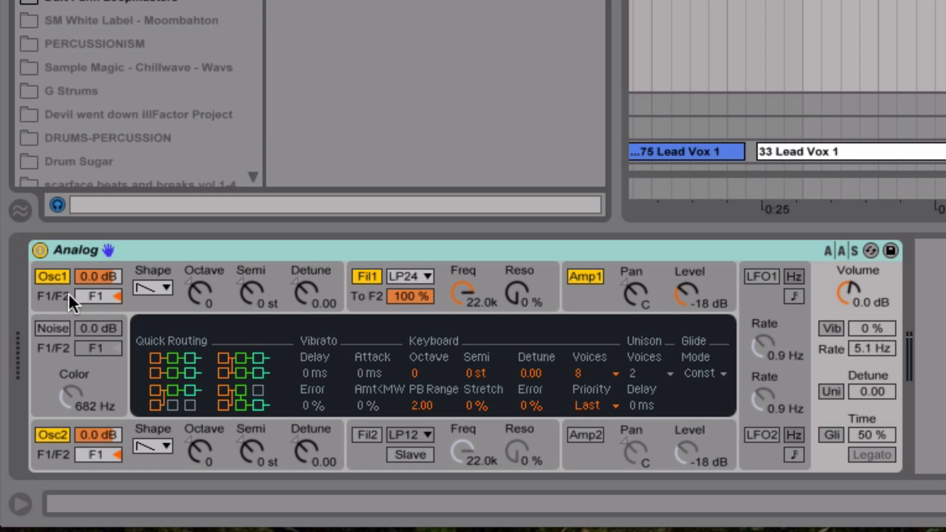
- Turn off Analog's Osc1 and Osc2, turn on the Noise generator and set its color to 6.0 kHz
click(48, 272)
click(51, 435)
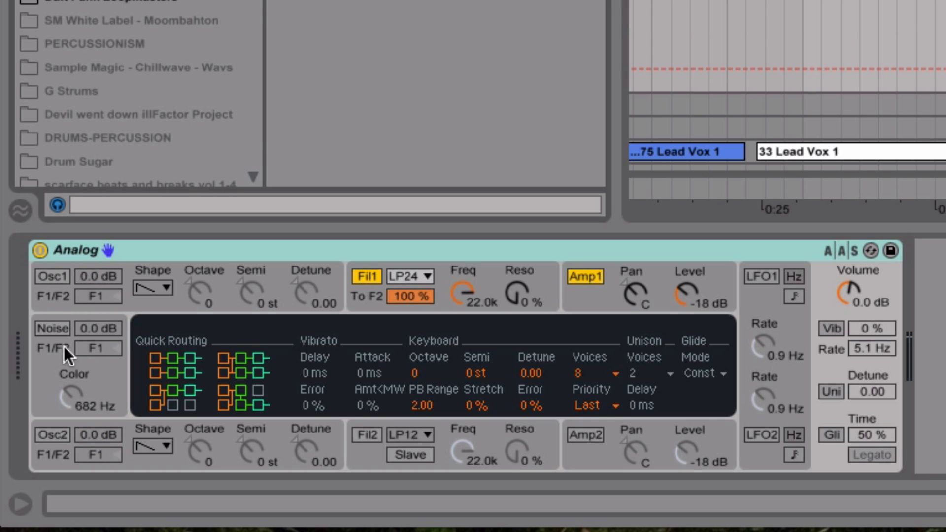
click(49, 329)
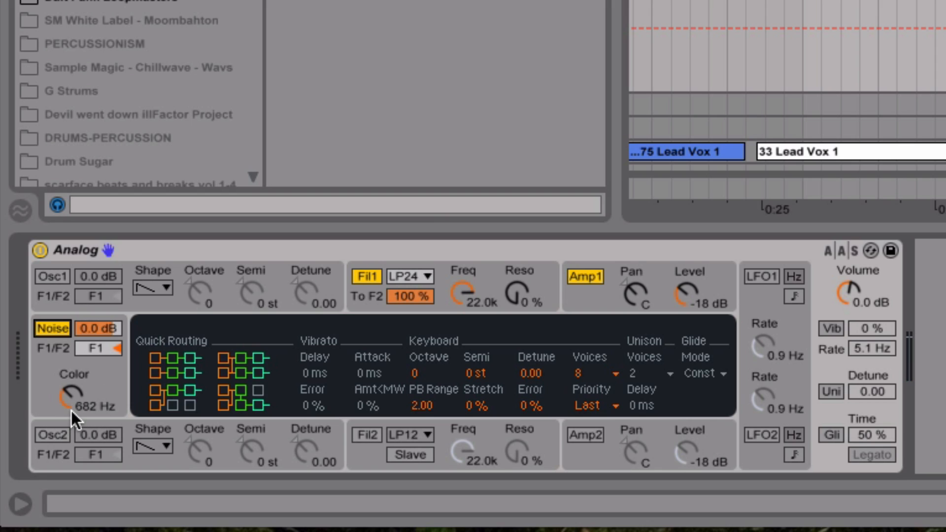
click(85, 387)
mouse_move(72, 401)
mouse_down()
mouse_move(72, 392)
mouse_move(74, 417)
mouse_move(75, 345)
mouse_move(75, 413)
mouse_move(75, 395)
mouse_up()
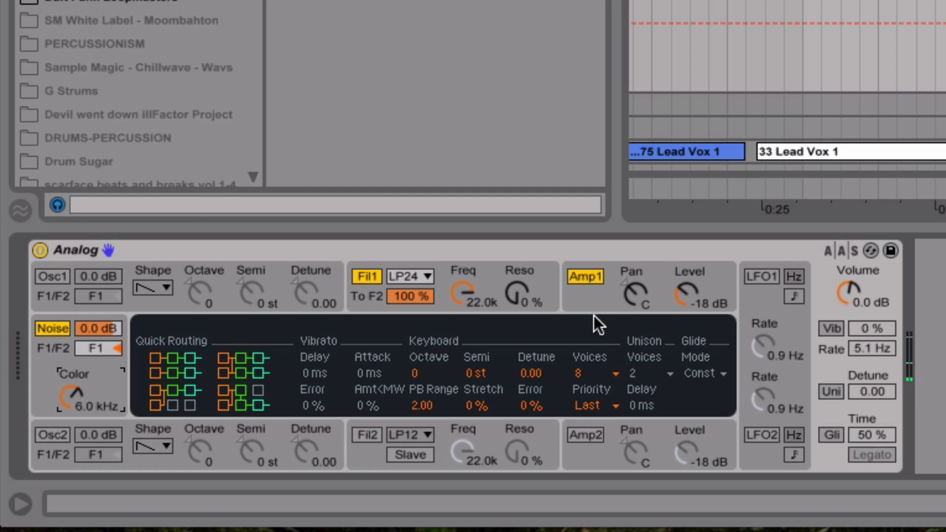
- Set the Amp1 envelope's release to about 5.6 s and its attack to 10 ms
click(590, 288)
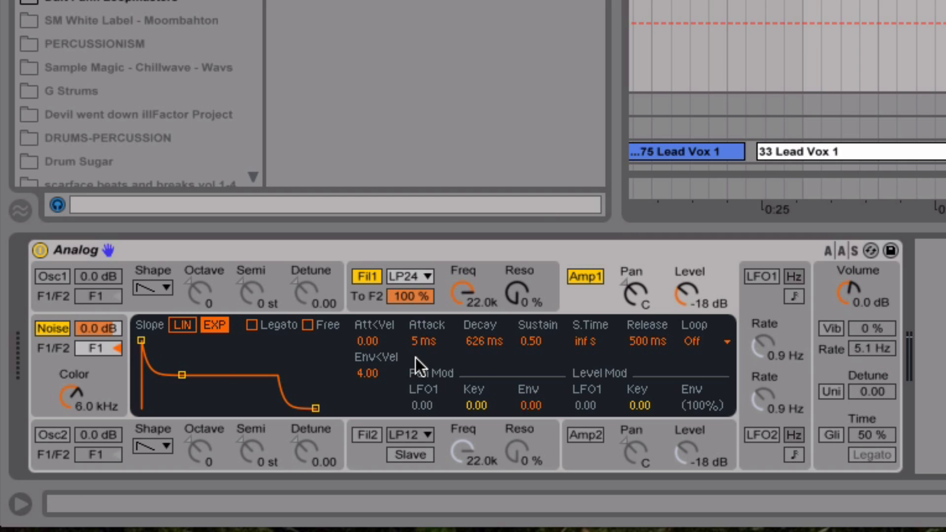
drag(653, 344, 653, 324)
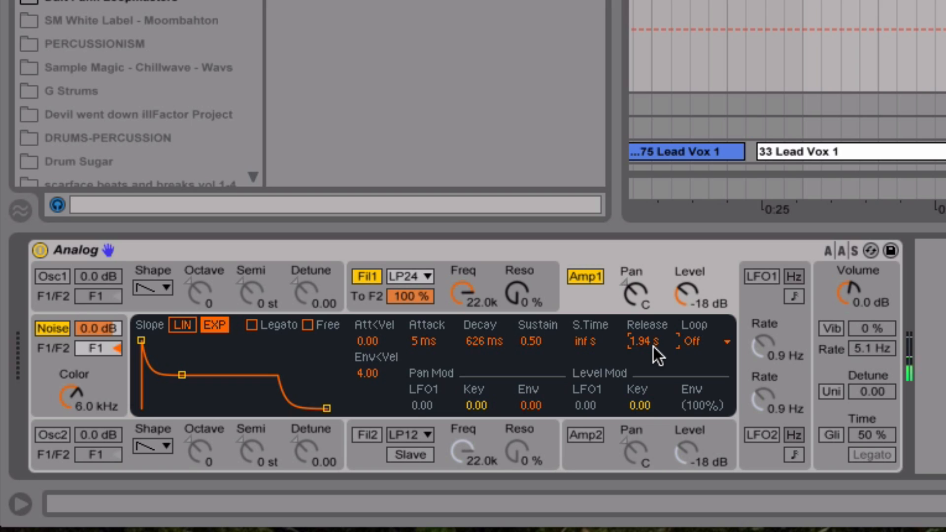
drag(654, 347, 653, 333)
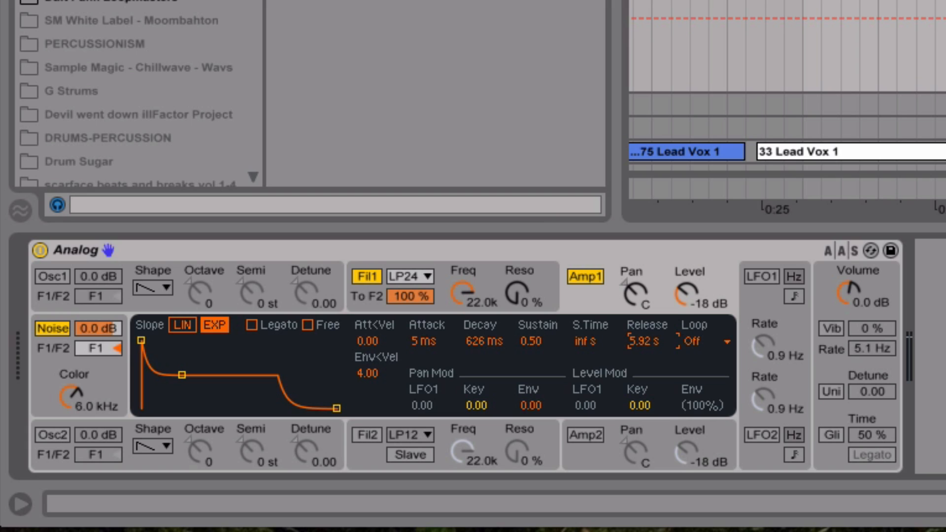
drag(422, 341, 423, 336)
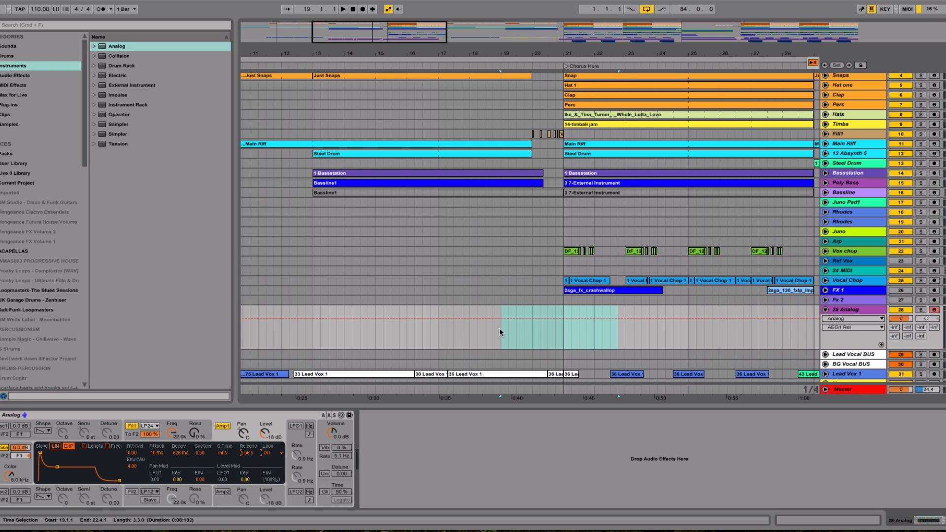
- Create a two-bar MIDI clip from bar 19 to bar 21 on the Analog track and fill it with one sustained C2 note
drag(498, 327, 564, 337)
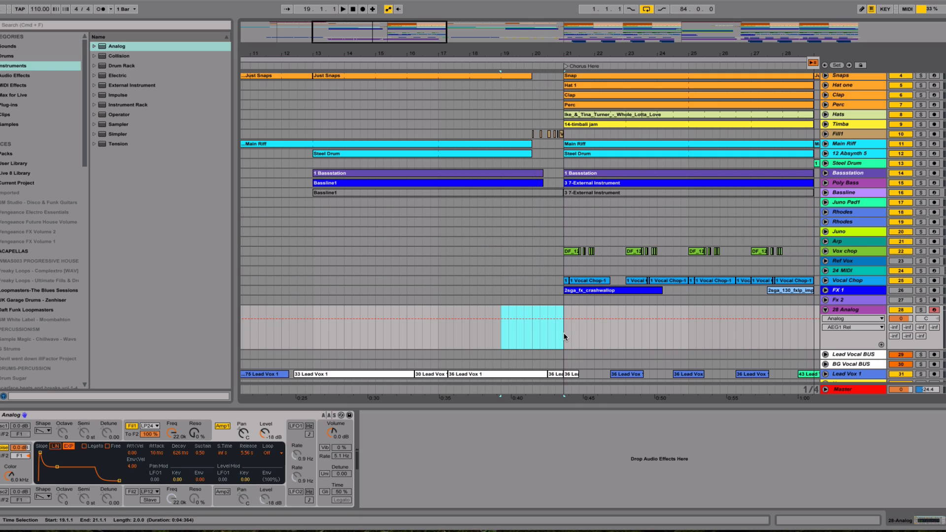
key(shift+super+m)
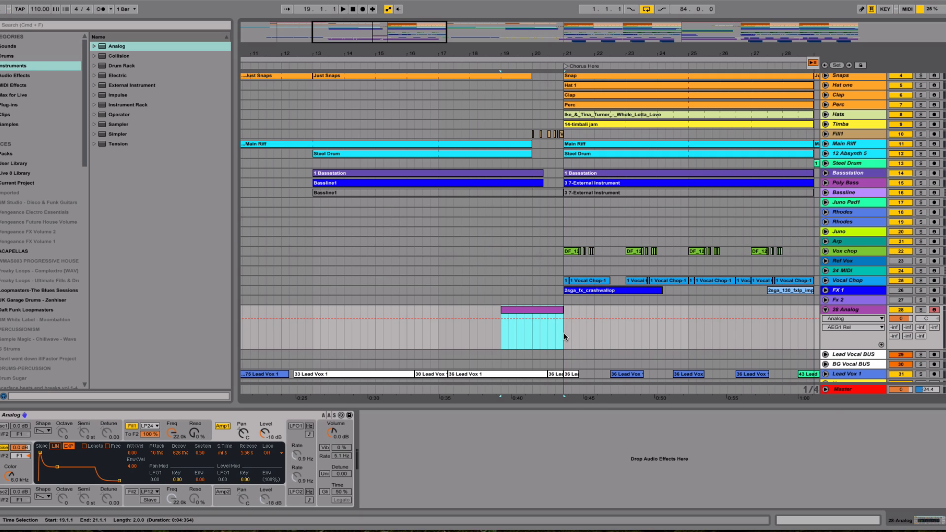
click(545, 310)
drag(537, 406, 540, 347)
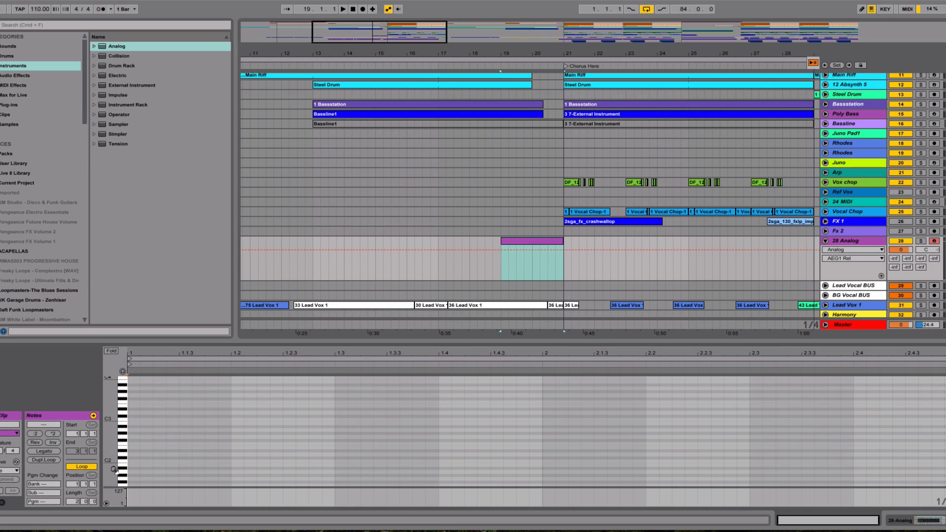
double_click(132, 461)
drag(140, 461, 917, 487)
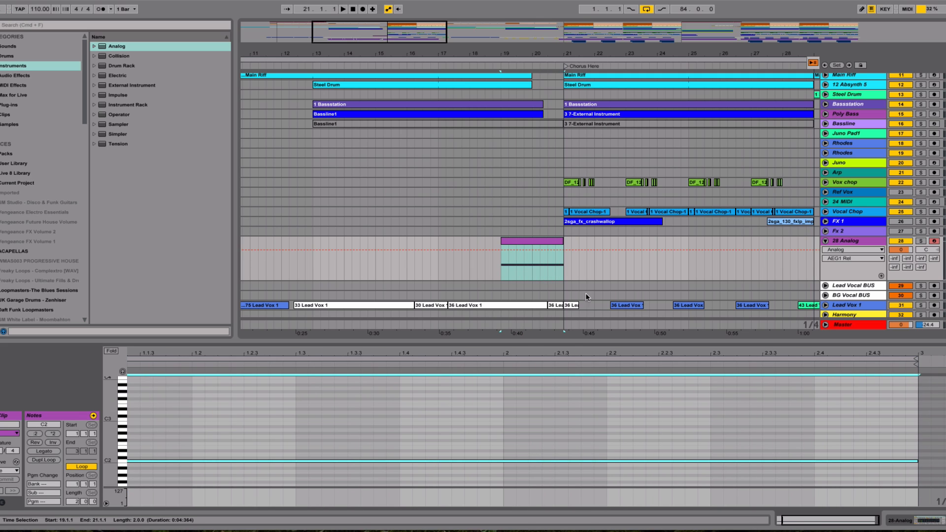
- Play the noise clip and lower the Analog track's volume to -9.8 dB
key(space)
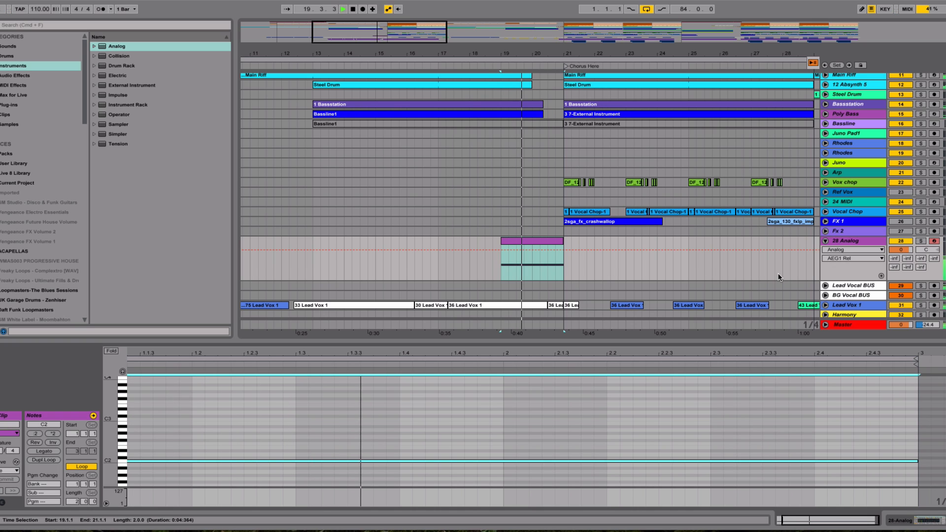
key(Tab)
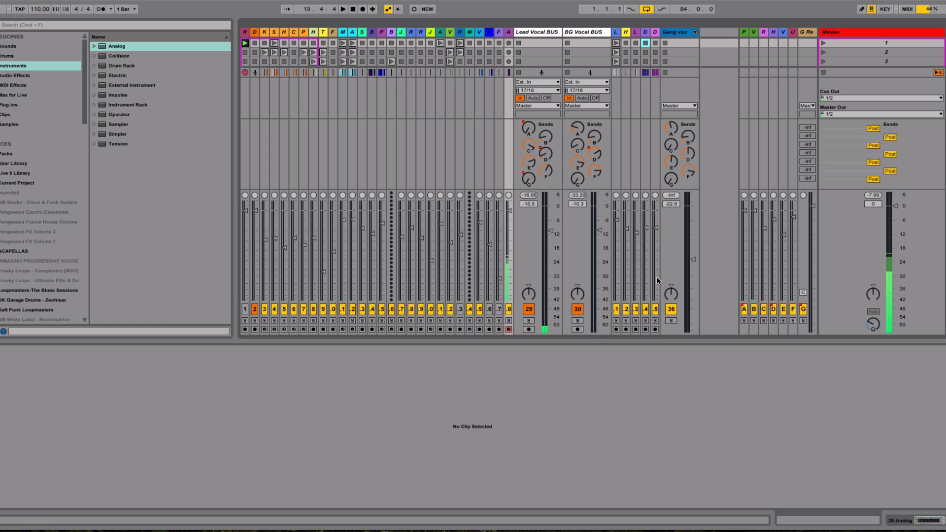
key(Tab)
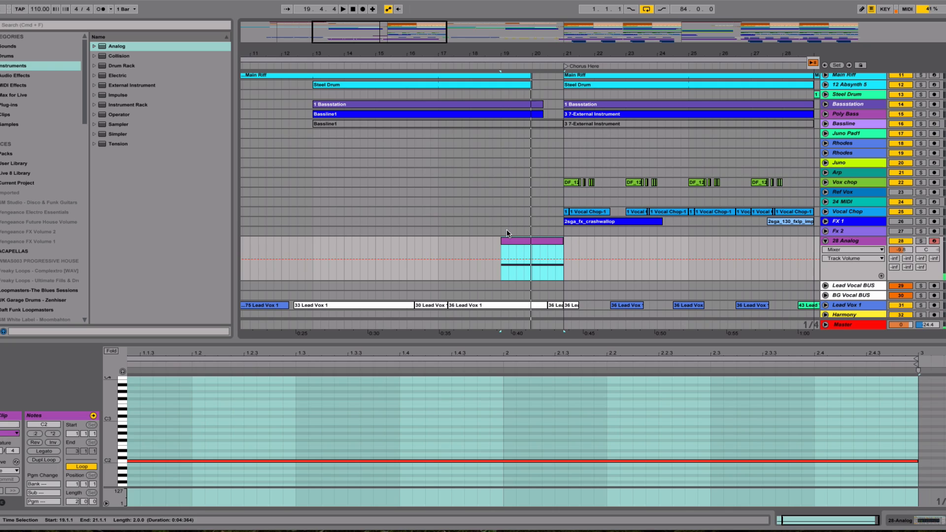
- Shorten the C2 note to the first half bar, ending at 1.3, and play the clip to hear its release
click(610, 460)
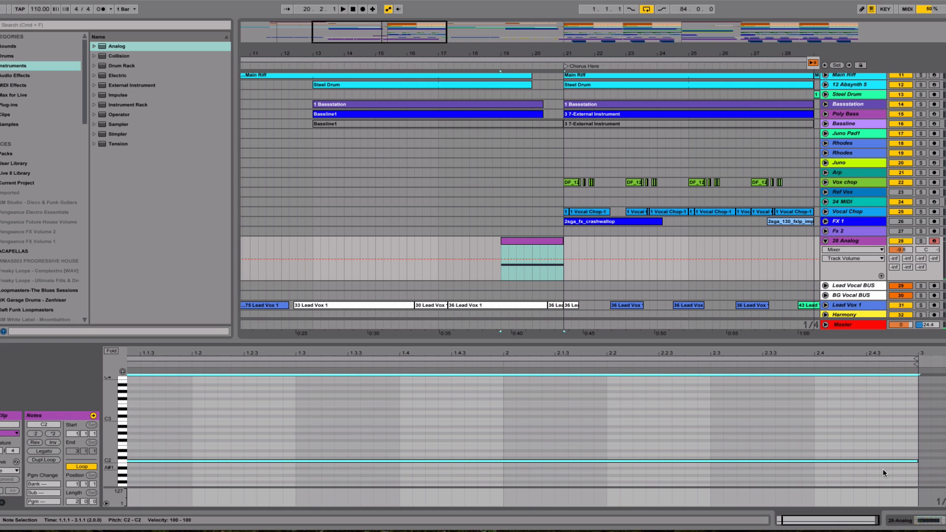
drag(917, 459, 298, 448)
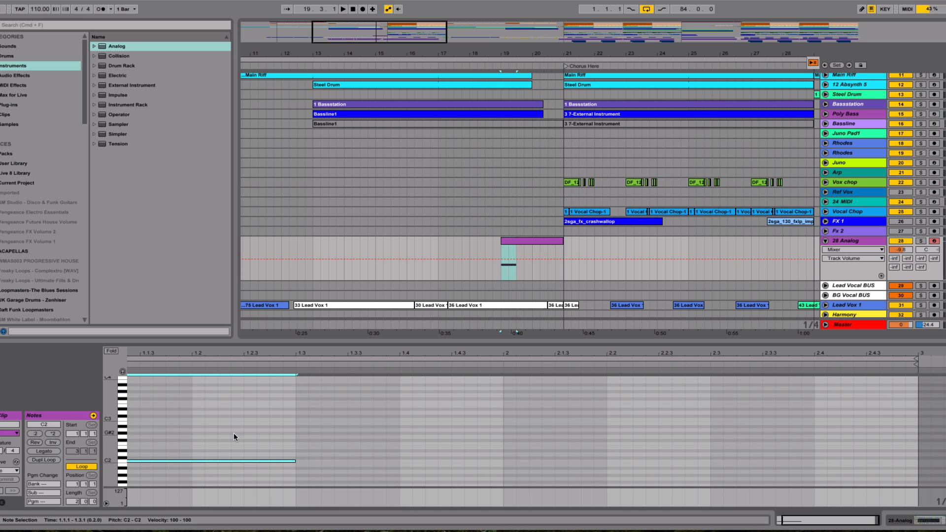
drag(323, 425, 927, 477)
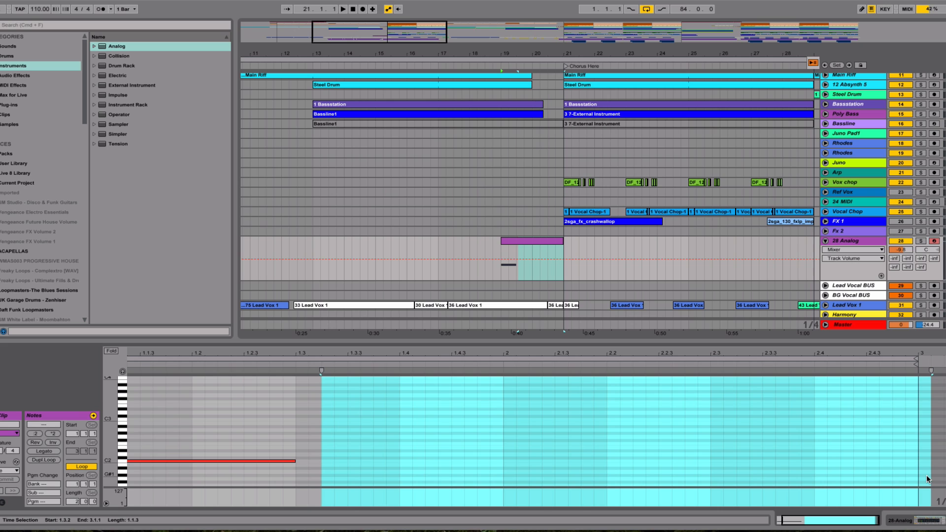
key(space)
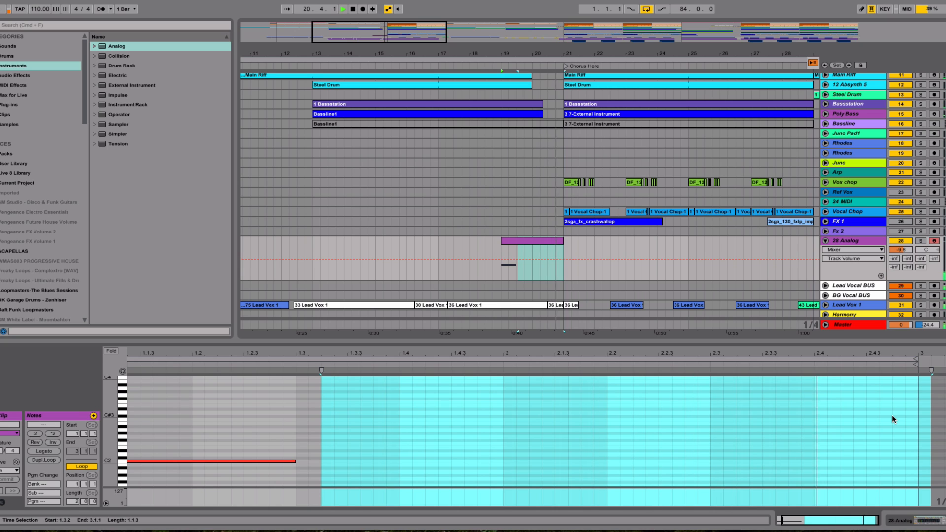
- Solo the Analog track and add an audio track below it with its input set to Resampling
click(920, 241)
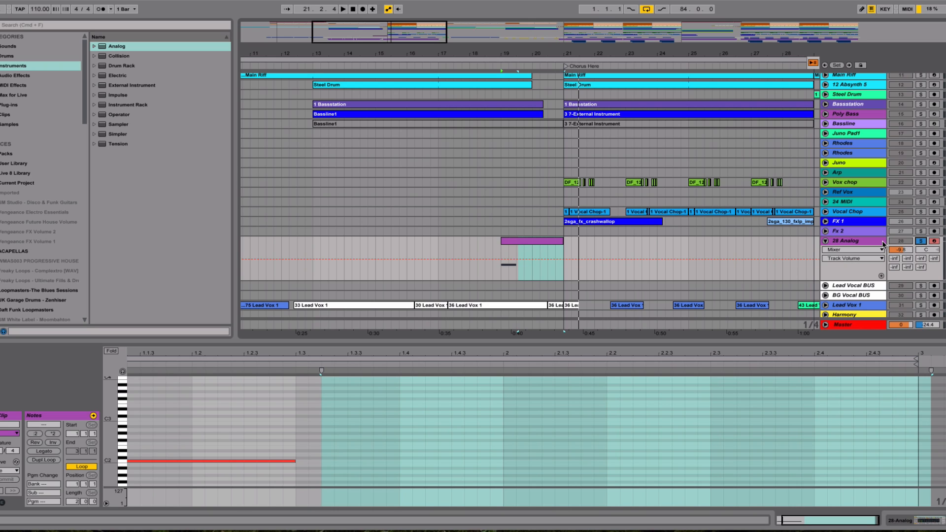
key(ctrl+t)
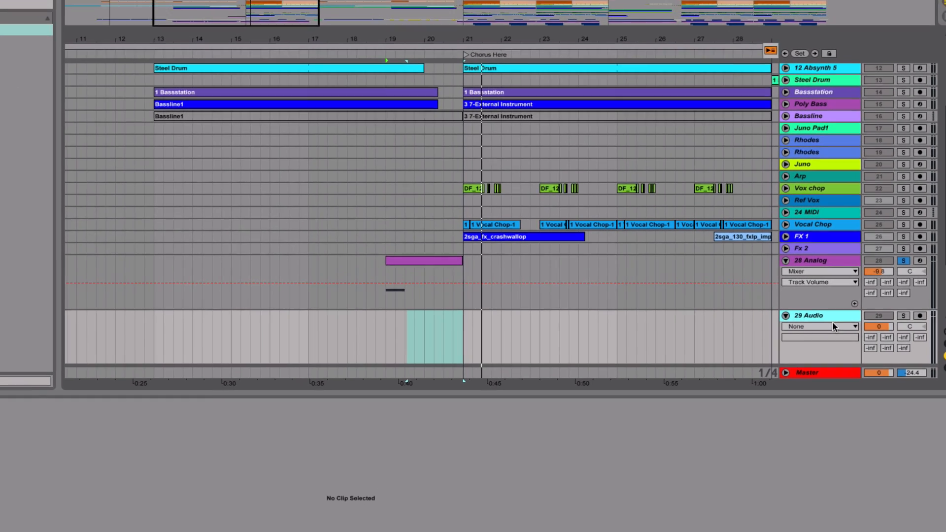
click(863, 287)
click(783, 365)
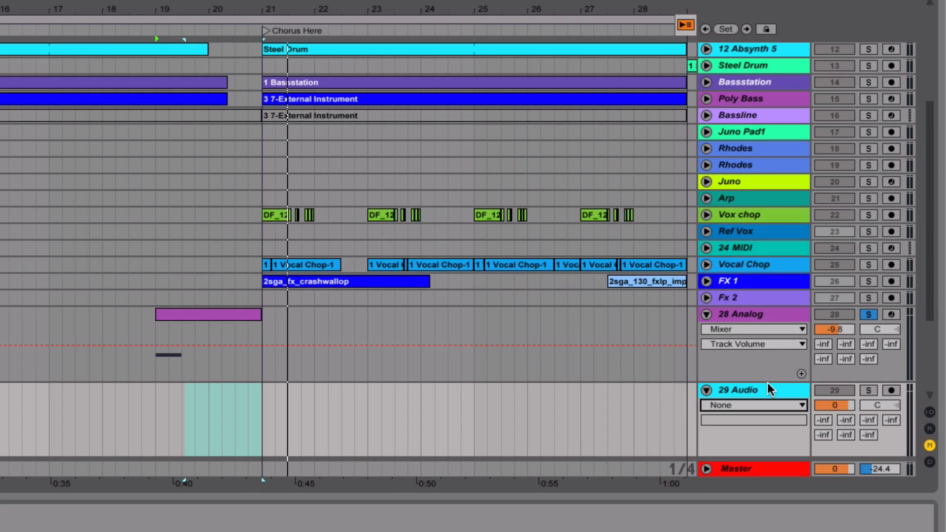
click(930, 414)
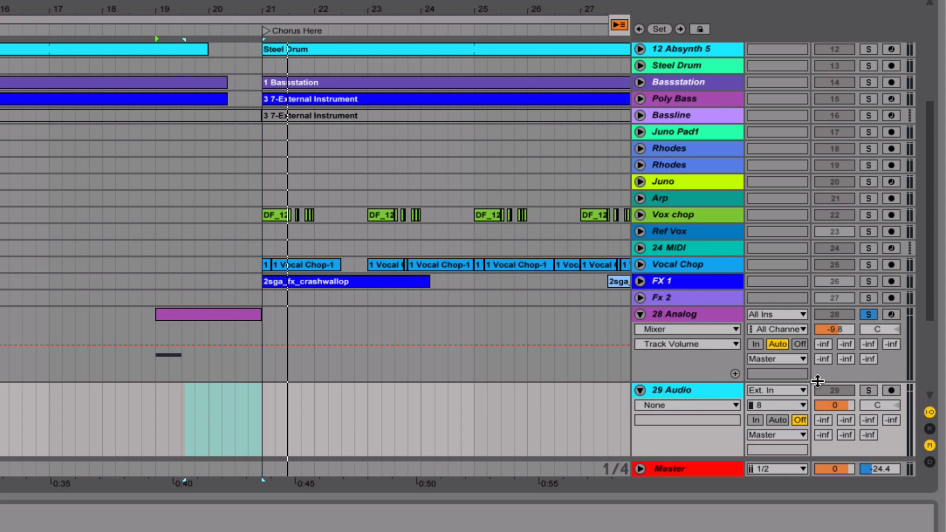
click(798, 389)
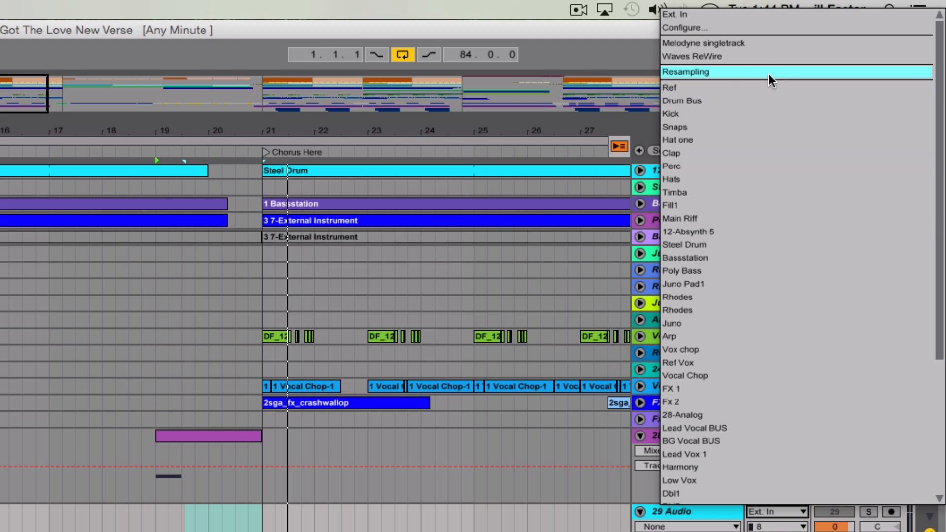
click(708, 72)
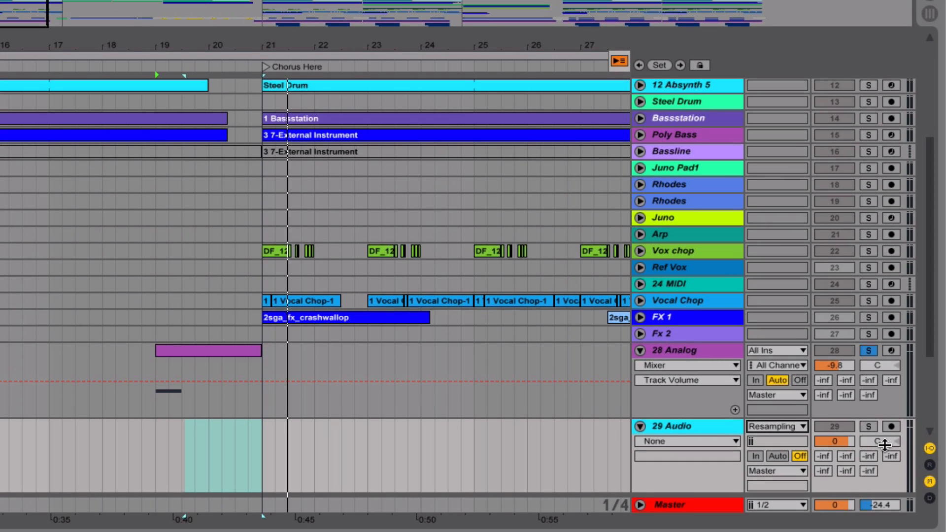
- Rename the new audio track to Sweep 1 and arm it for recording
click(709, 424)
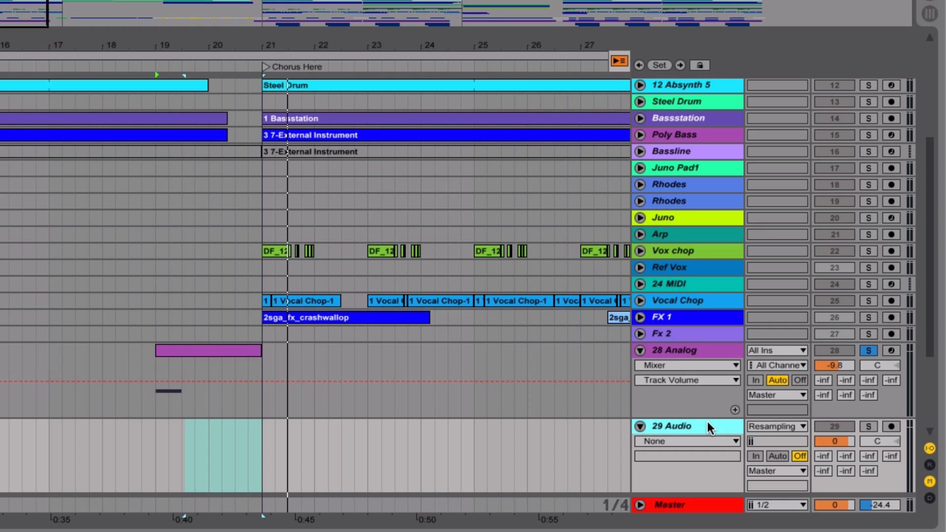
key(ctrl+r)
text(Sweep)
click(891, 427)
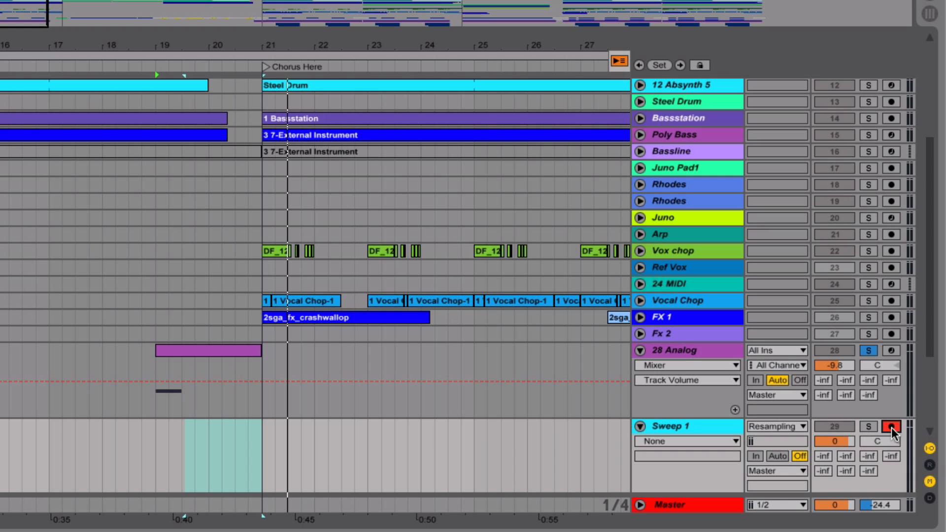
- Record the noise sound onto the Sweep 1 track from just before bar 19 to just past bar 23
click(141, 435)
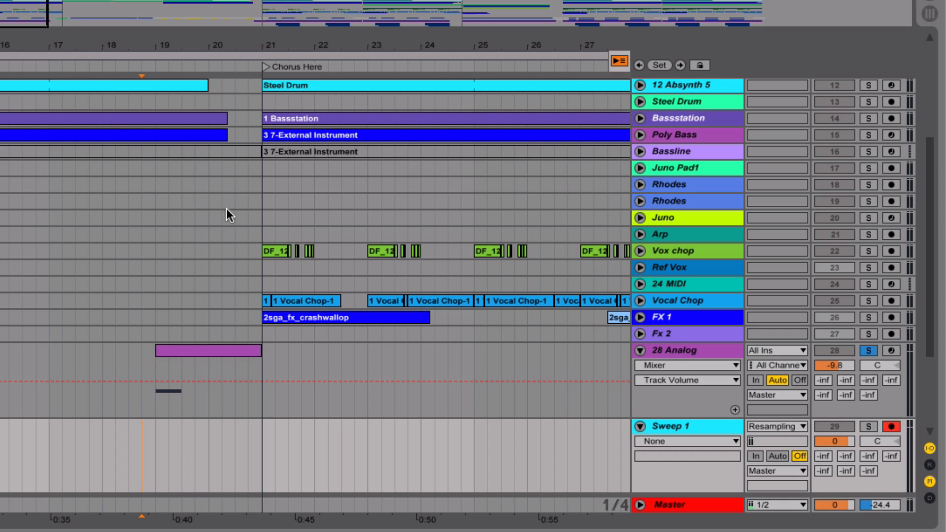
key(F9)
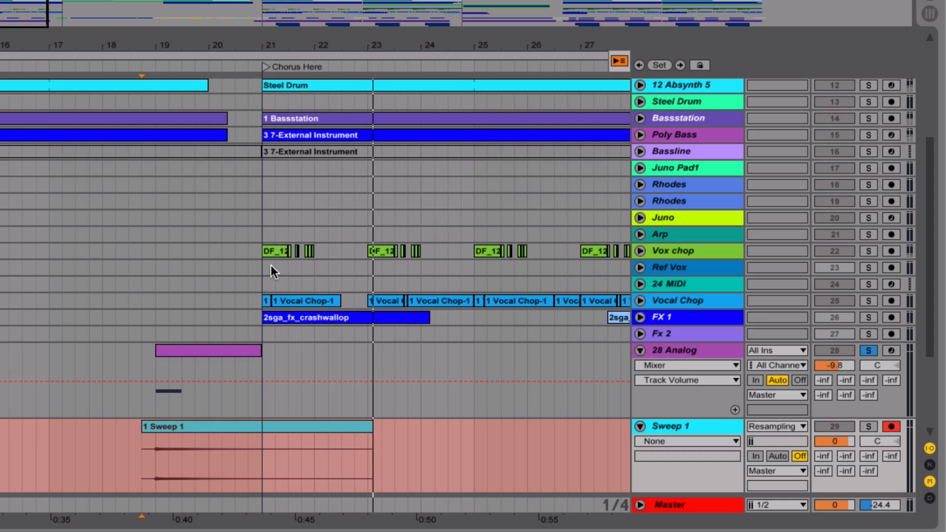
key(space)
click(252, 420)
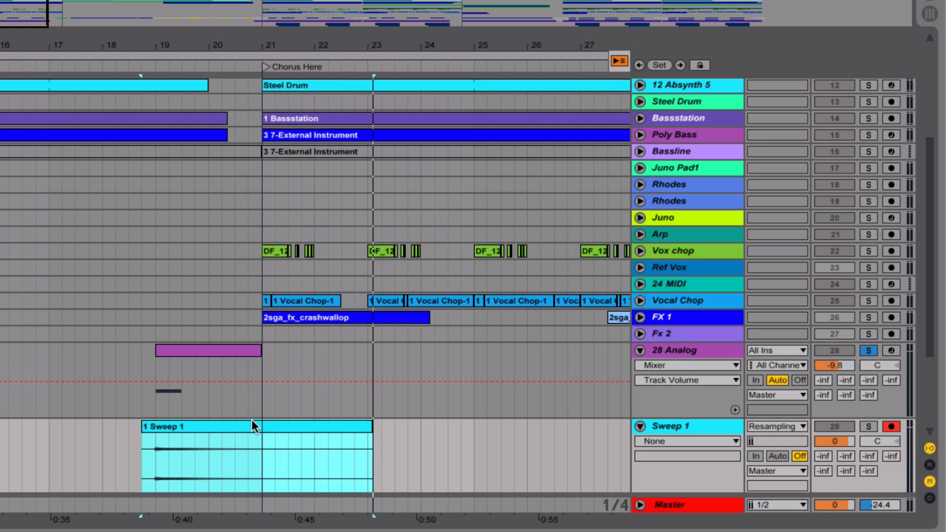
- Trim the Sweep 1 clip so it runs from bar 19 to bar 23
mouse_move(142, 427)
mouse_down()
mouse_move(158, 458)
mouse_move(381, 474)
mouse_move(315, 474)
mouse_move(368, 469)
mouse_up()
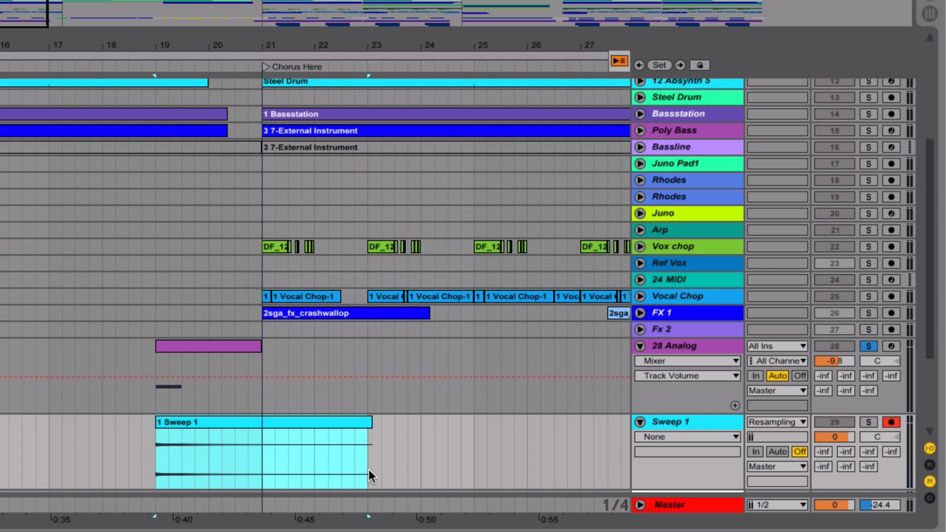
click(366, 455)
click(367, 422)
- Unsolo and deactivate the Analog track, and solo and disarm Sweep 1 for playback
click(862, 349)
click(838, 347)
click(870, 420)
click(892, 422)
key(space)
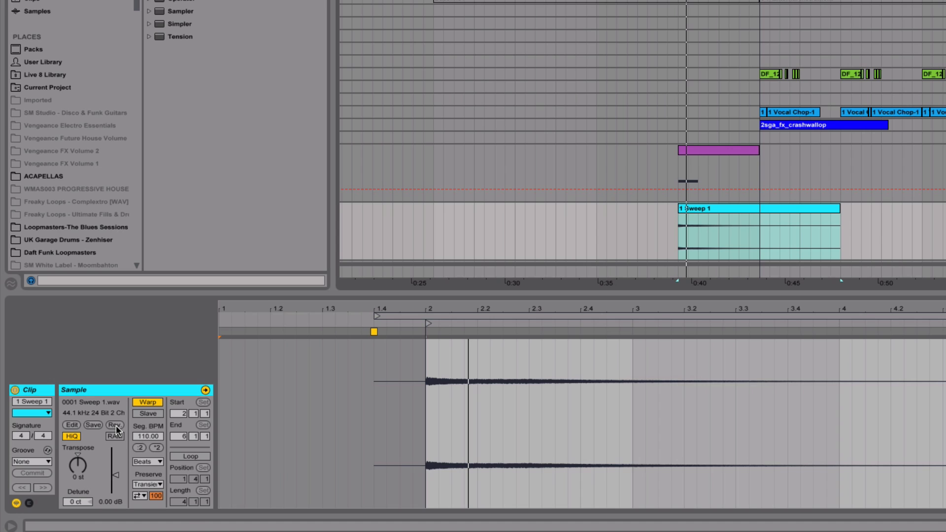
- Reverse the Sweep 1 clip and fit its ending between bar 19 and the chorus at bar 21
click(115, 425)
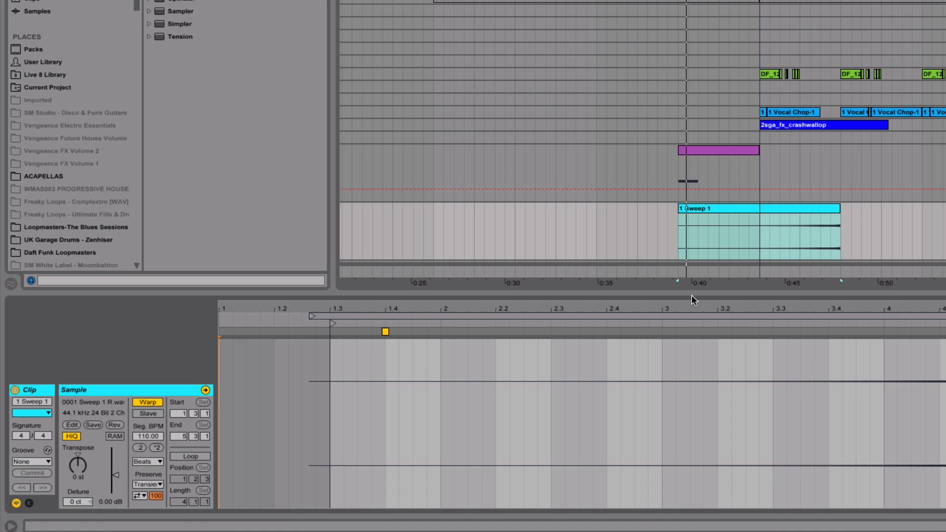
drag(824, 206, 743, 208)
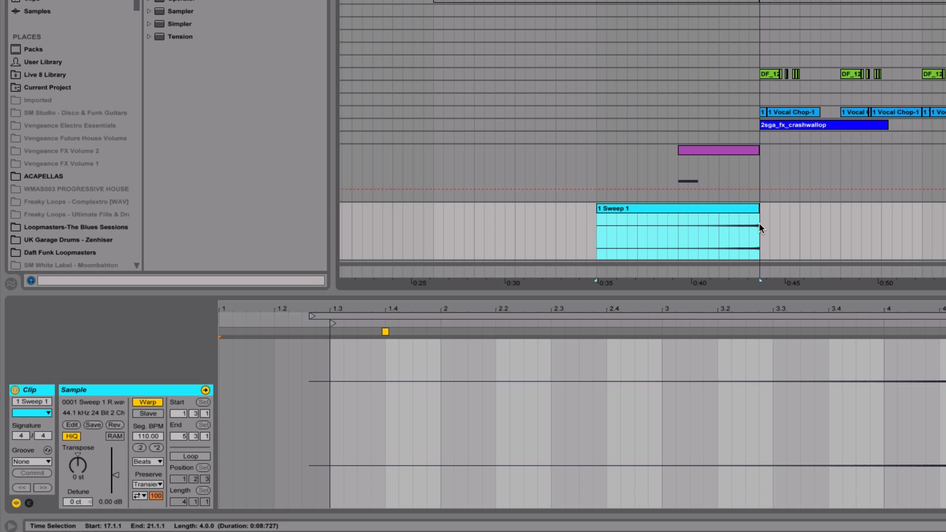
drag(598, 211, 678, 226)
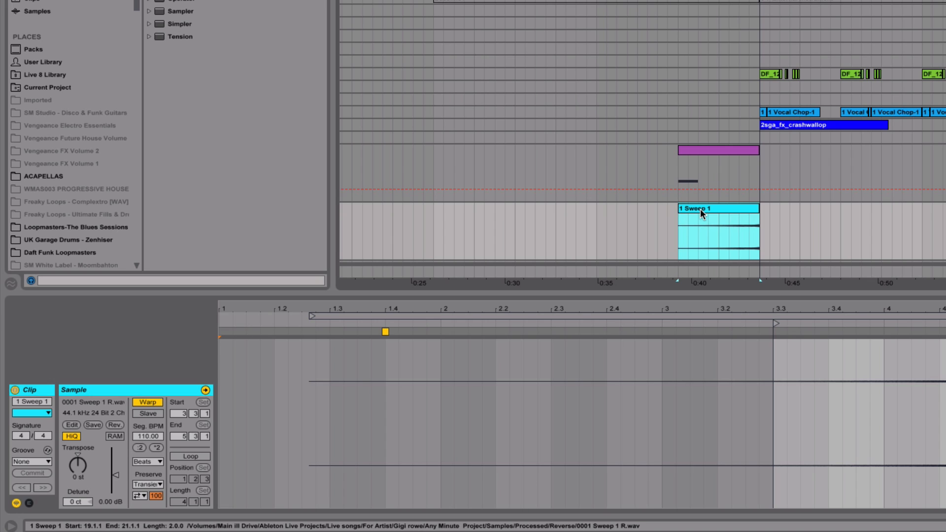
- Create fades on the reversed Sweep 1 clip with a fade-in of about 1.2 bars, and play it back
key(alt+super+f)
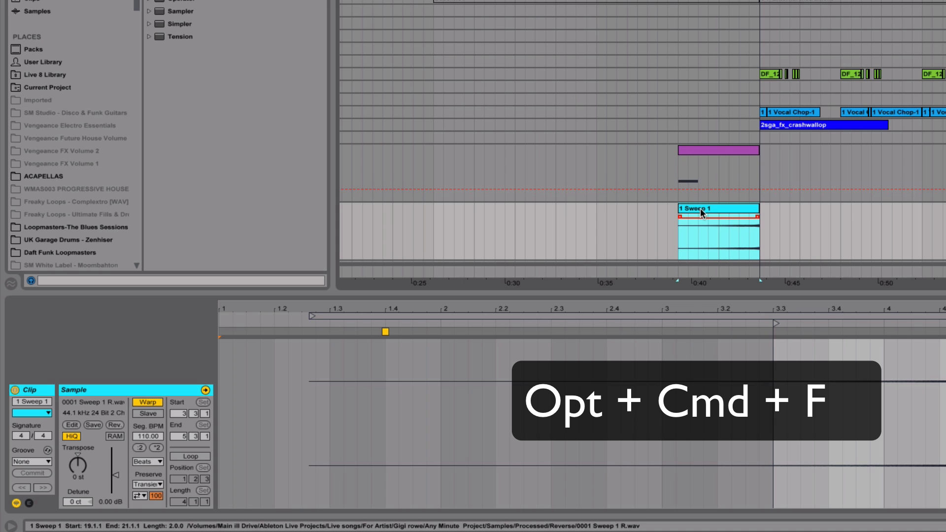
drag(709, 0, 708, 30)
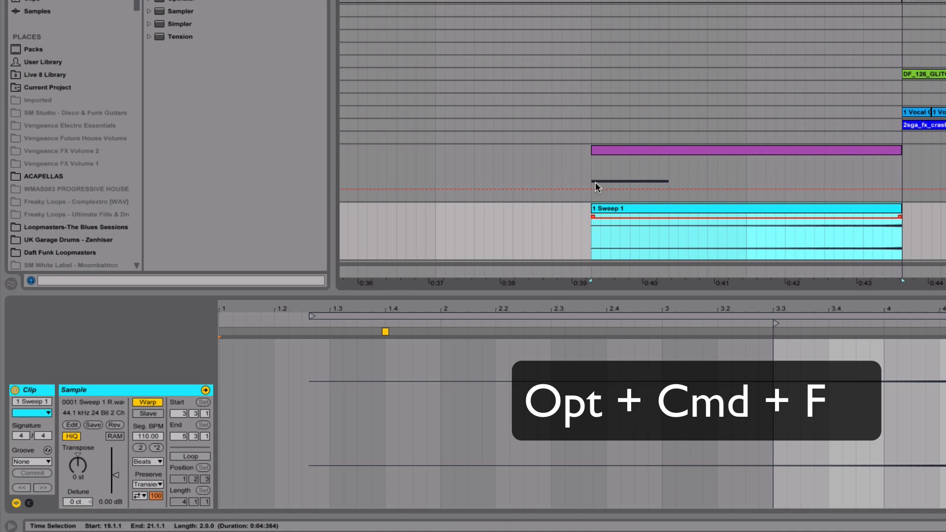
drag(593, 216, 779, 238)
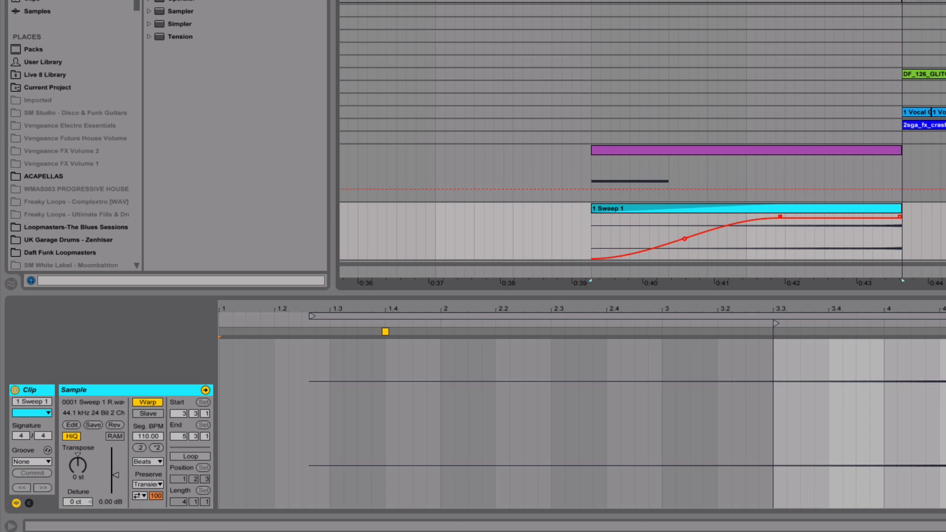
key(minus)
key(minus)
key(minus)
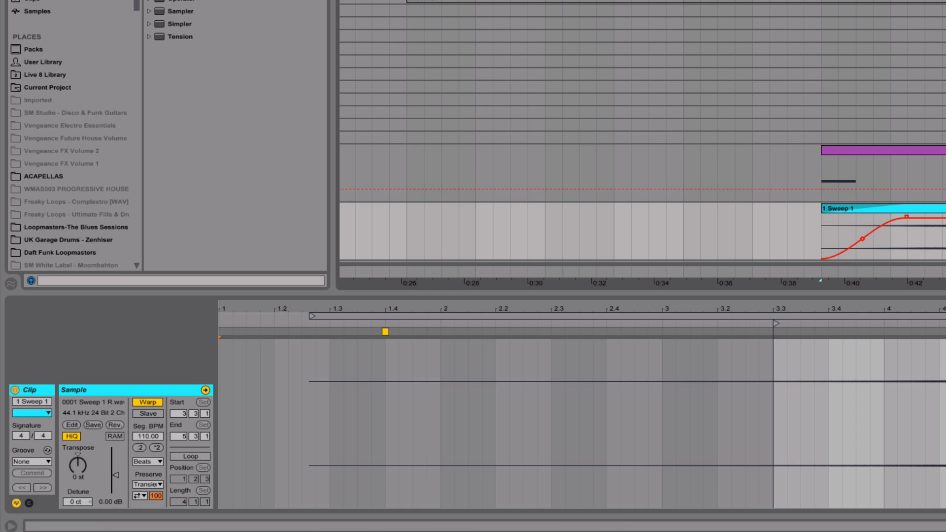
click(815, 235)
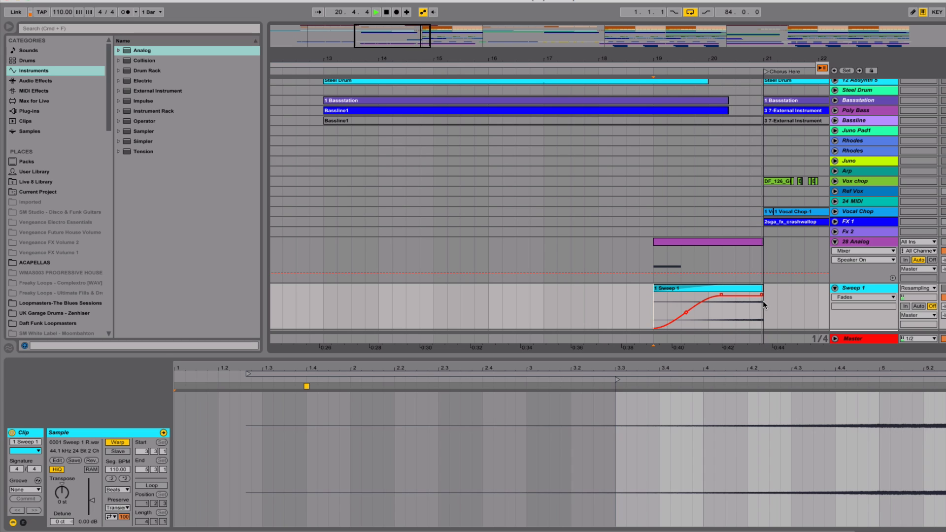
click(752, 286)
key(space)
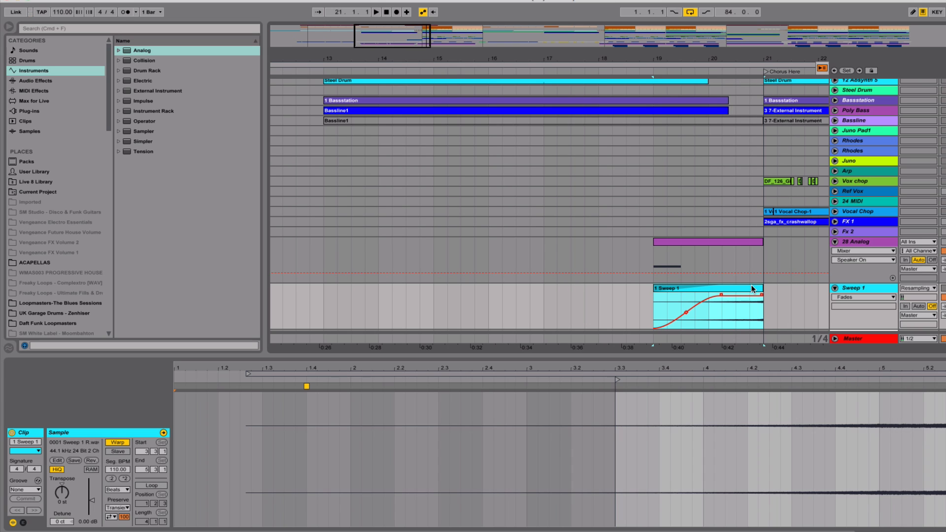
- Add a Chorus effect to the Sweep 1 track with Dry/Wet at 30%
click(885, 293)
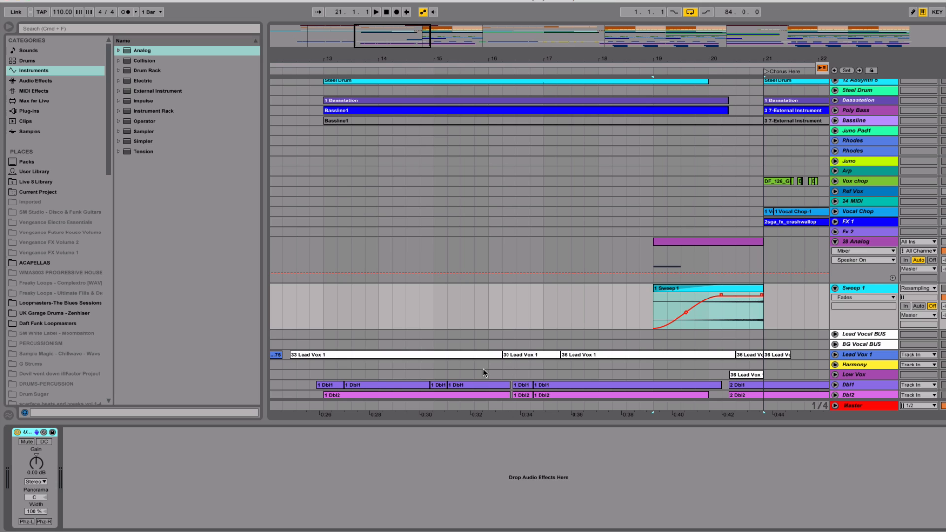
click(34, 81)
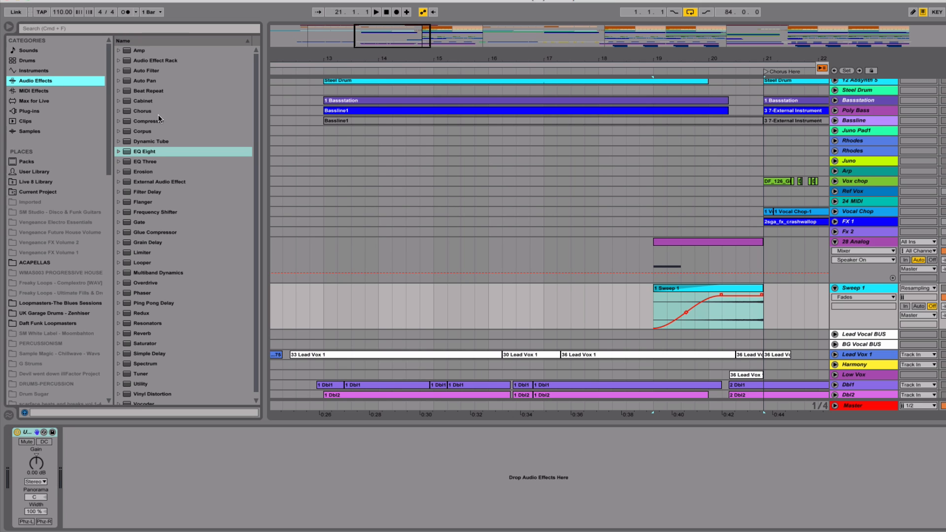
mouse_move(146, 110)
mouse_down()
mouse_move(136, 325)
mouse_move(28, 489)
mouse_move(124, 501)
mouse_up()
click(147, 512)
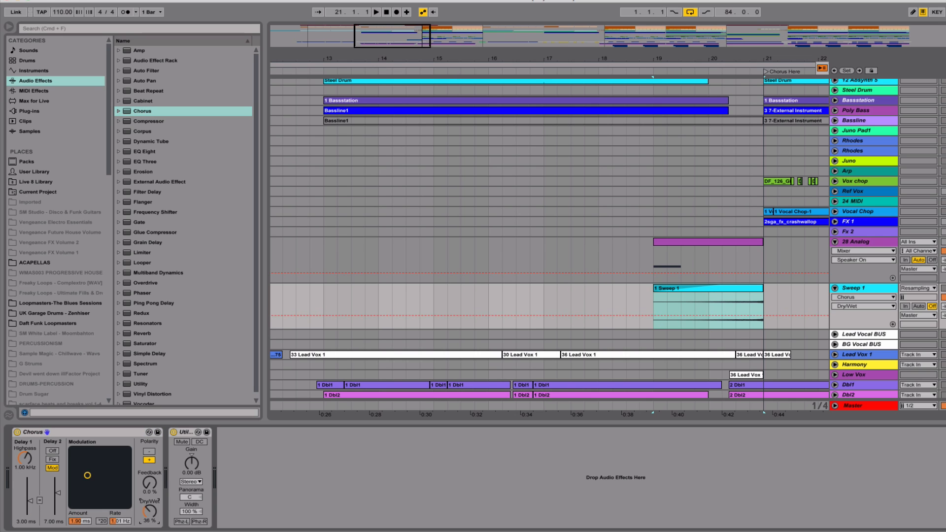
- Widen the Sweep 1 channel in the Session mixer and raise its sends A and B
key(Tab)
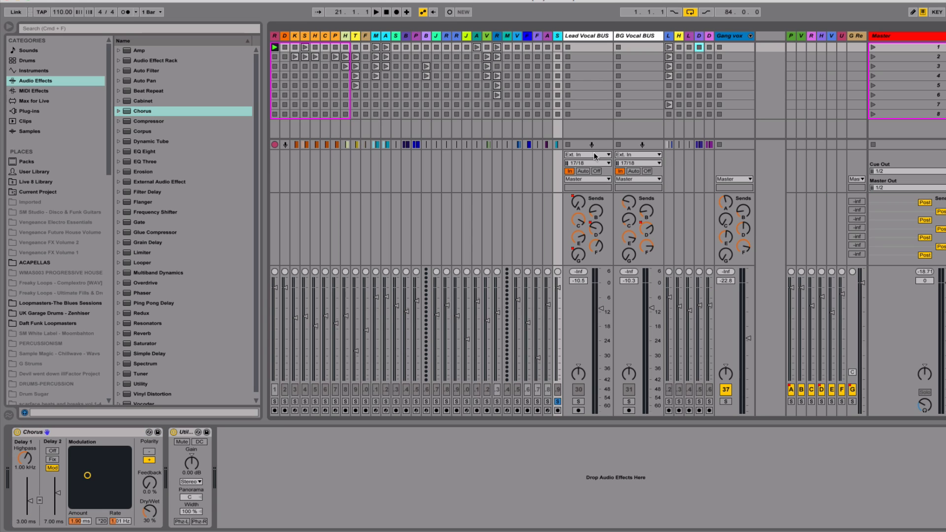
drag(562, 34, 602, 31)
click(569, 195)
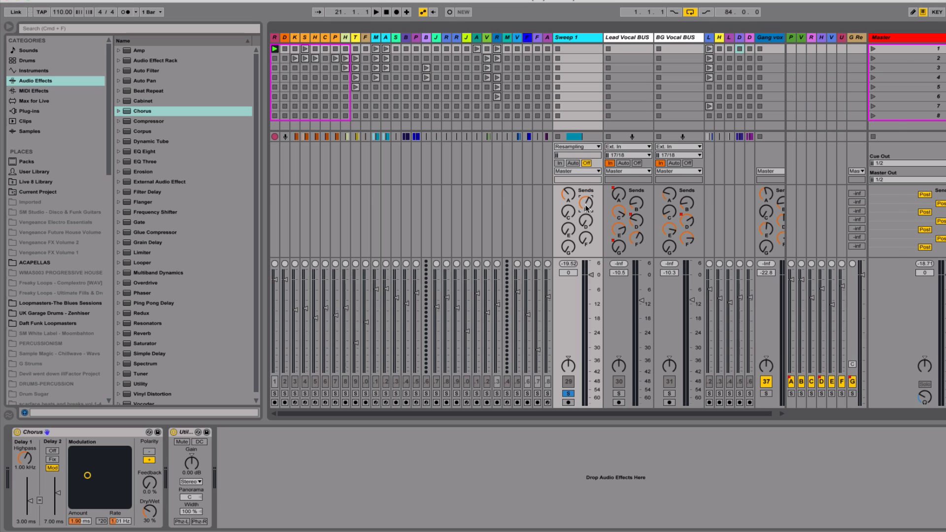
key(Tab)
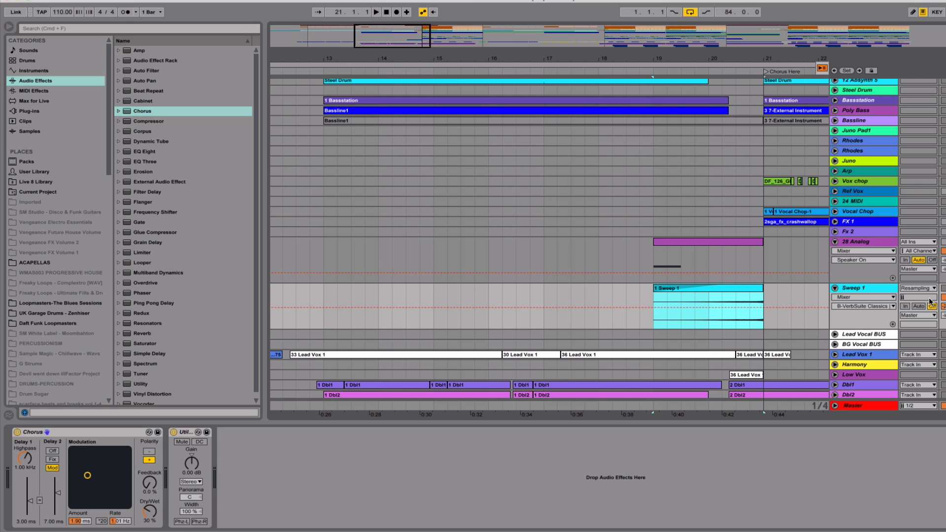
- Unsolo the Sweep 1 track and play the full song from about bar 17
click(945, 288)
click(632, 291)
click(544, 293)
key(space)
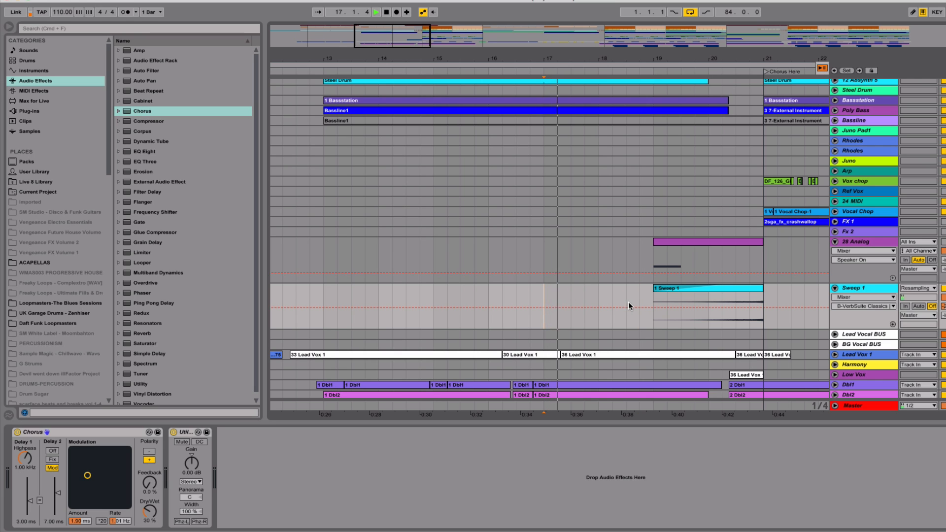
drag(765, 316, 646, 311)
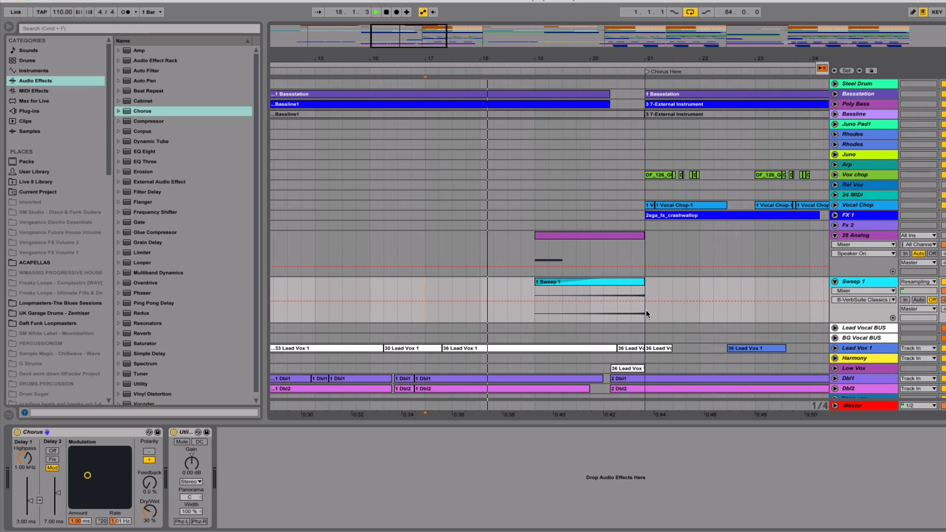
- Lower the Sweep 1 track volume to -19.3 dB during playback, and stop the song before the chorus
key(Tab)
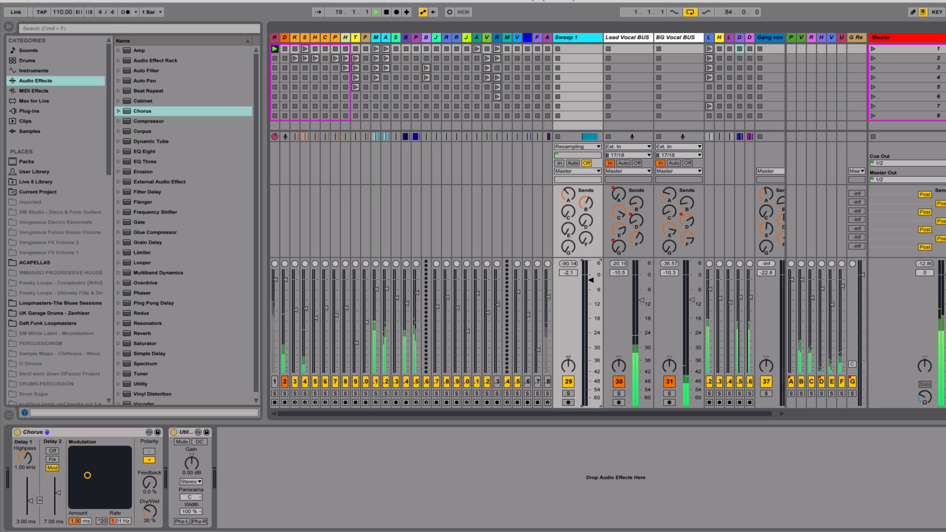
key(Tab)
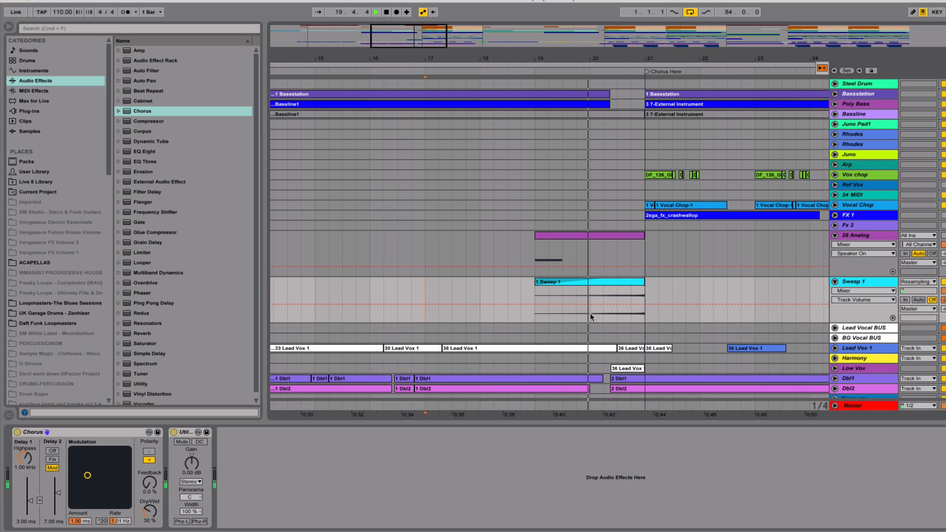
key(Tab)
key(Tab)
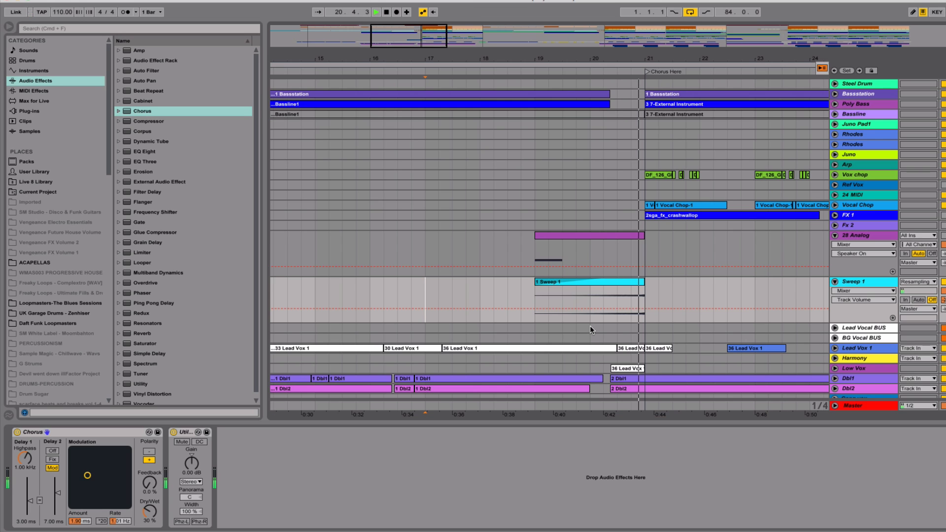
key(space)
- Duplicate the Sweep 1 clip into bars 21 to 23 and reverse the copy so it plays forward
click(635, 282)
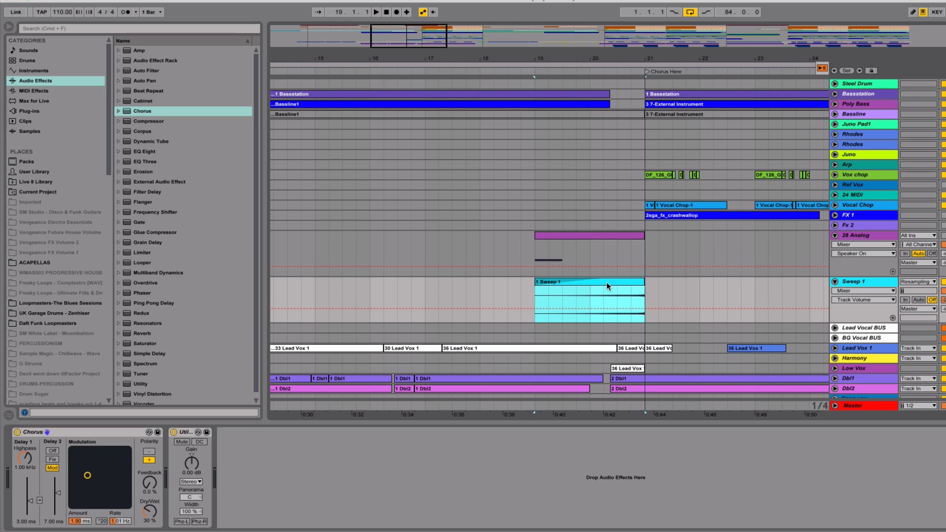
key(super+d)
double_click(672, 282)
click(92, 460)
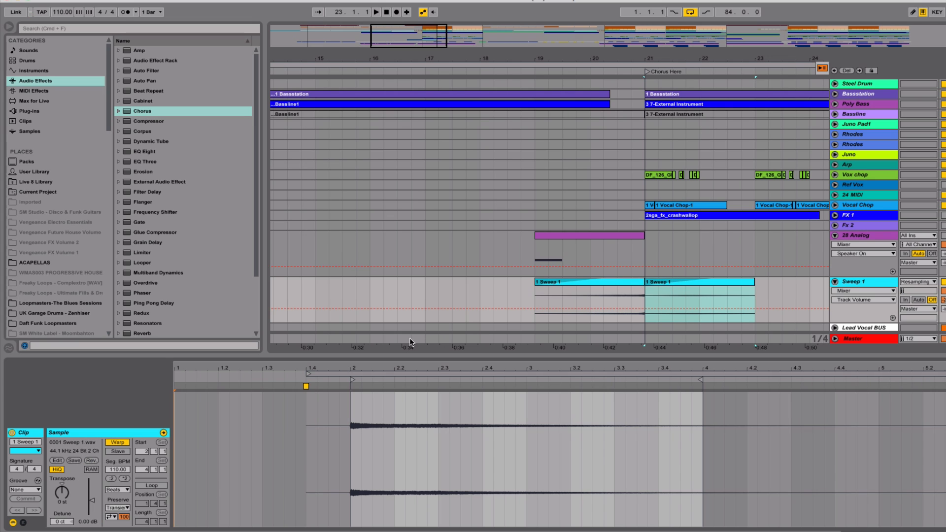
- Create fades on the second Sweep 1 clip with a fade-out from about bar 22 to bar 23
click(695, 283)
key(super+alt+f)
drag(713, 288, 643, 292)
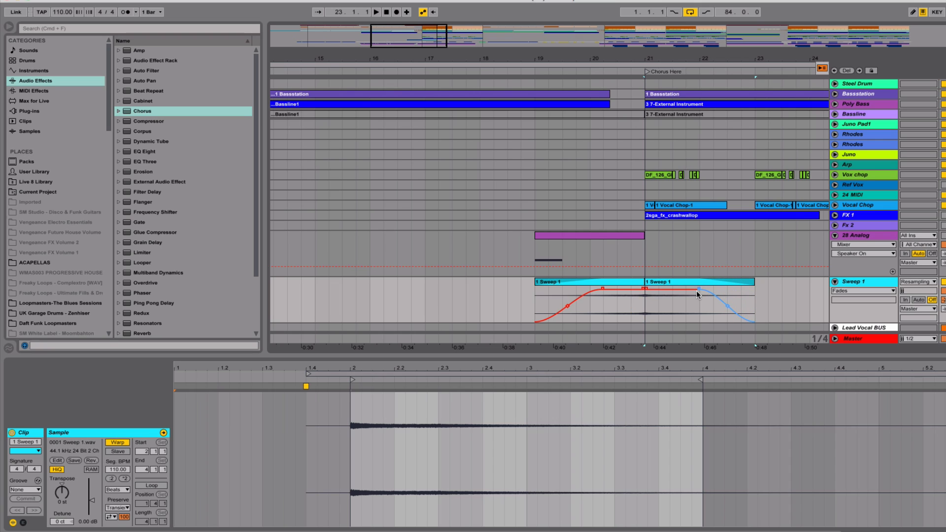
drag(538, 306, 527, 302)
click(538, 304)
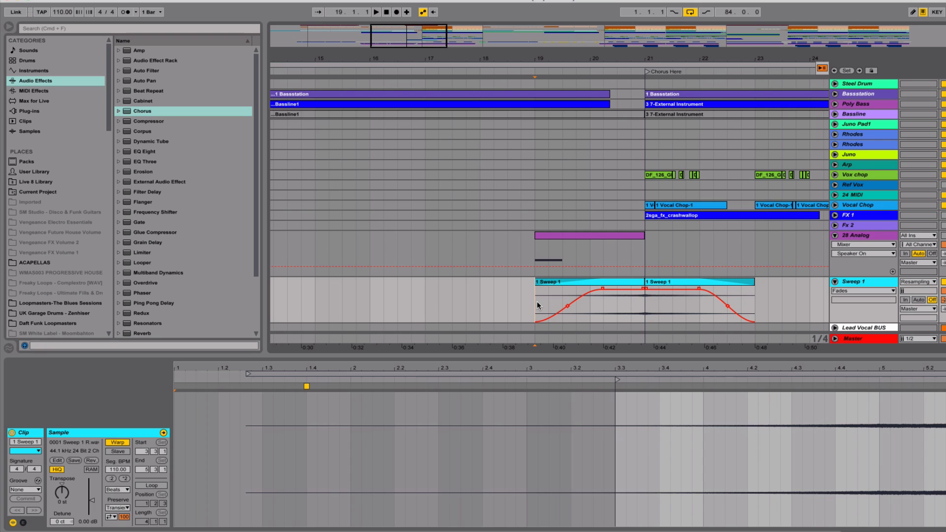
click(648, 307)
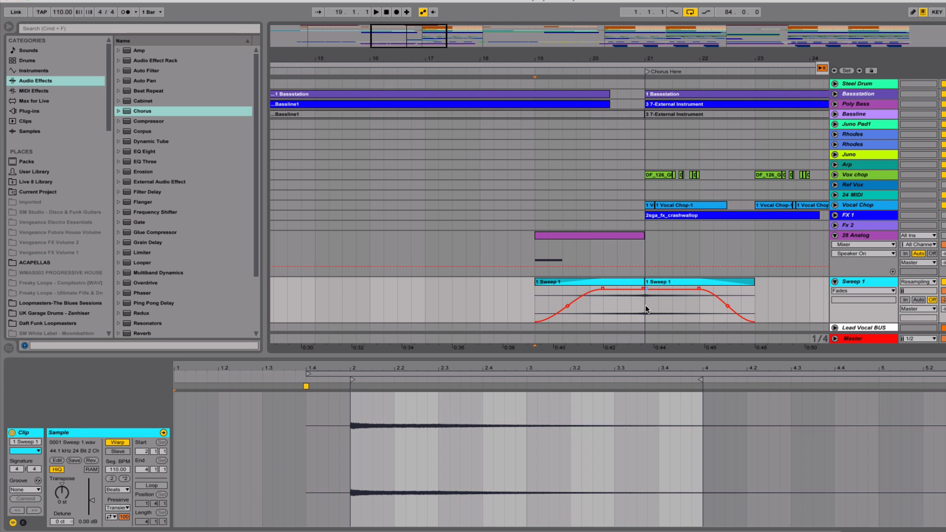
drag(646, 311, 767, 315)
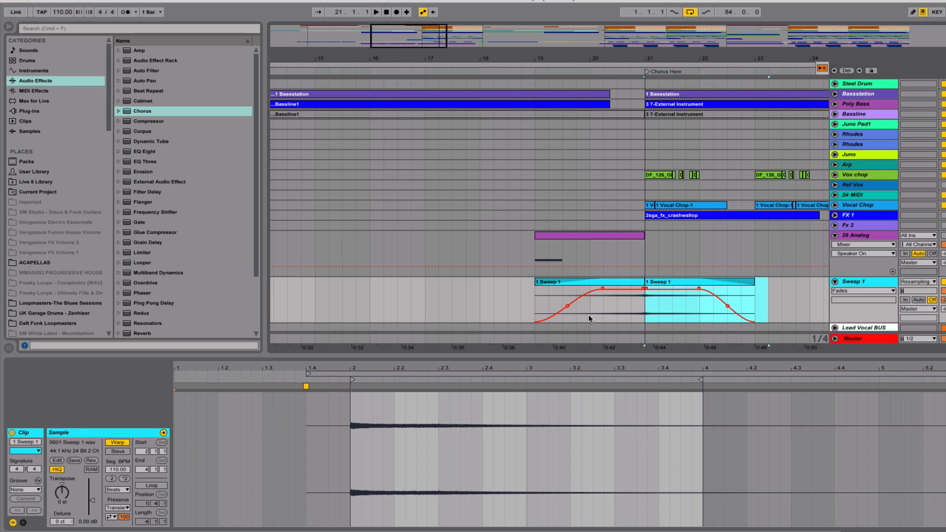
- Play both sweeps in the mix from bar 19 and set the Sweep 1 track volume to -16.0 dB
click(537, 308)
key(space)
key(Tab)
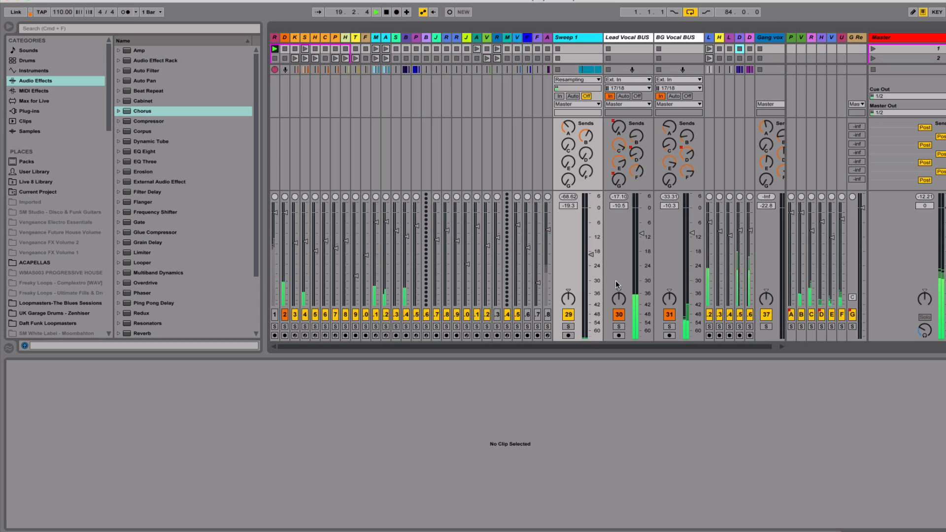
drag(591, 255, 588, 246)
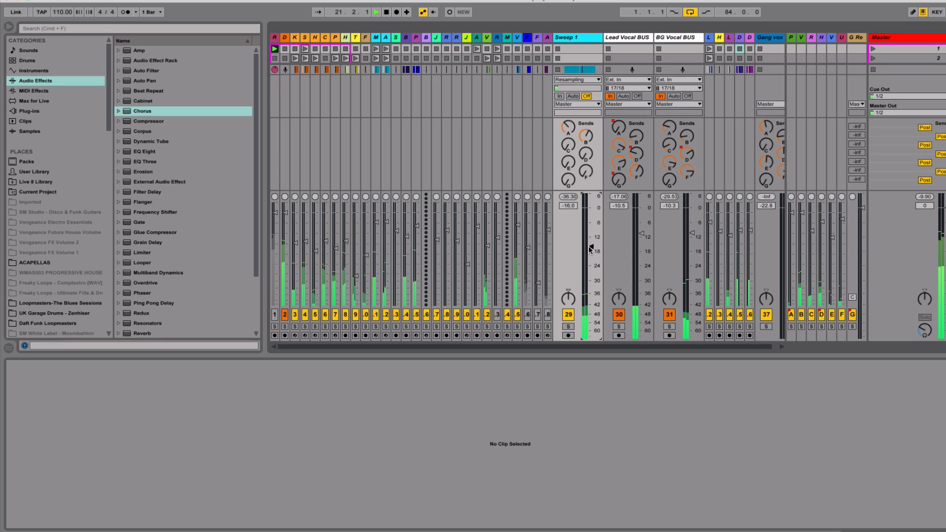
key(Tab)
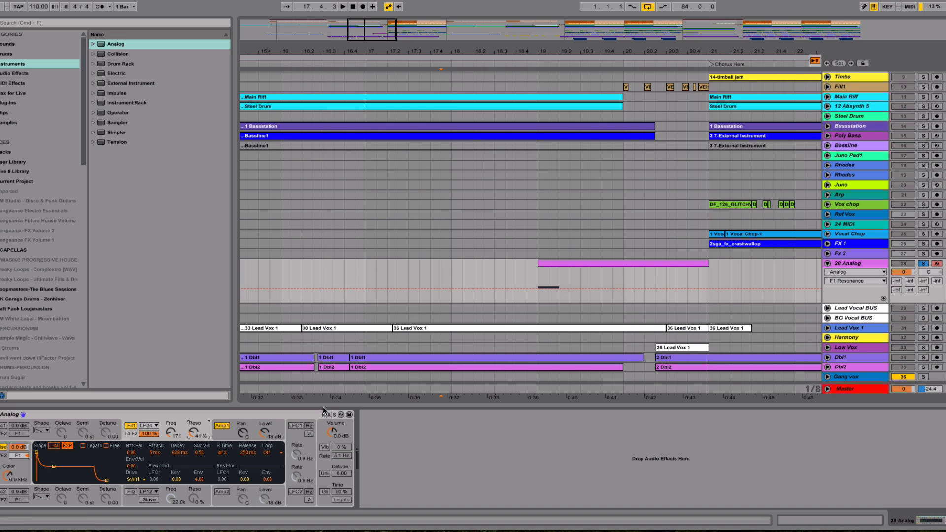
- Extend the C2 note in the Analog clip to fill its full two-bar length
double_click(577, 262)
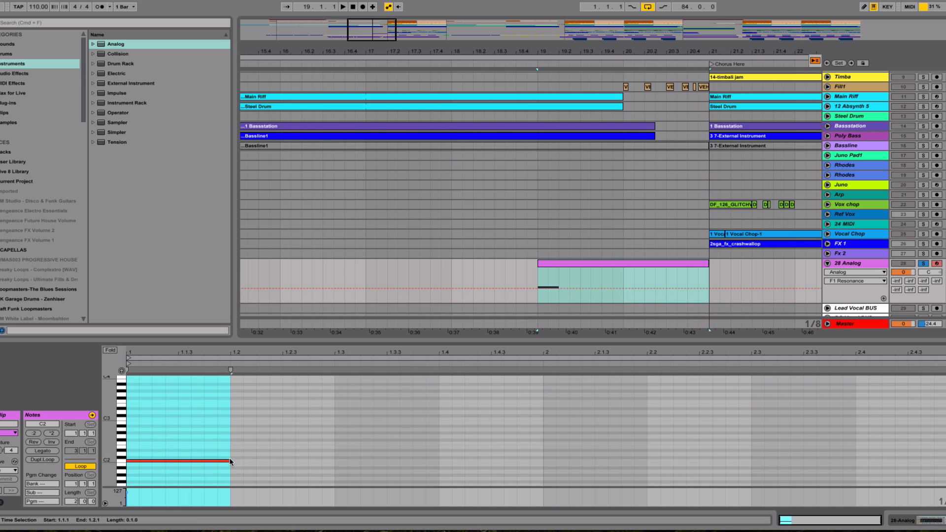
drag(231, 461, 882, 474)
click(684, 296)
key(shift+Tab)
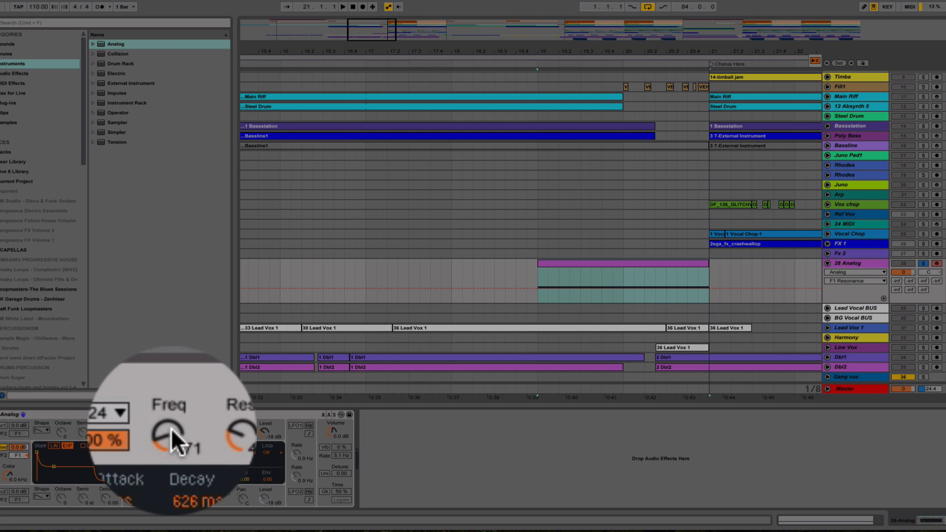
- Set Analog's Filter 1 frequency to 420 and draw a rising F1 Freq automation ramp from bar 19 to just before bar 21
mouse_move(172, 432)
mouse_down()
mouse_move(172, 402)
mouse_move(170, 430)
mouse_up()
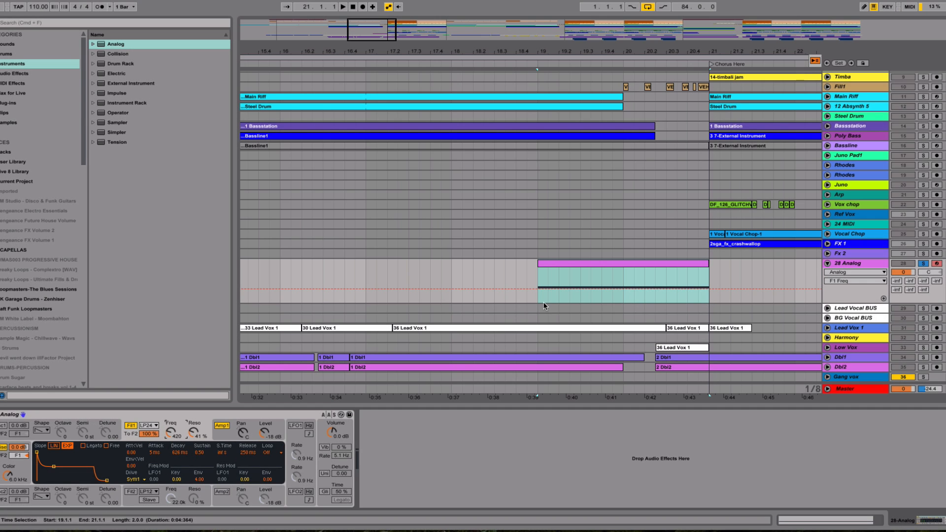
drag(543, 302, 706, 277)
click(729, 303)
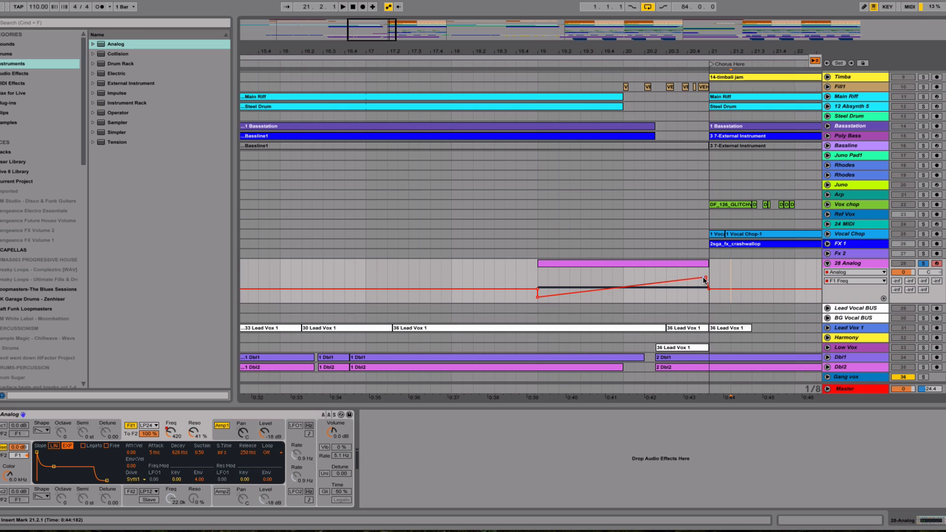
- Play the soloed Analog filter sweep from bar 18.2 into the start of the chorus
click(472, 271)
key(space)
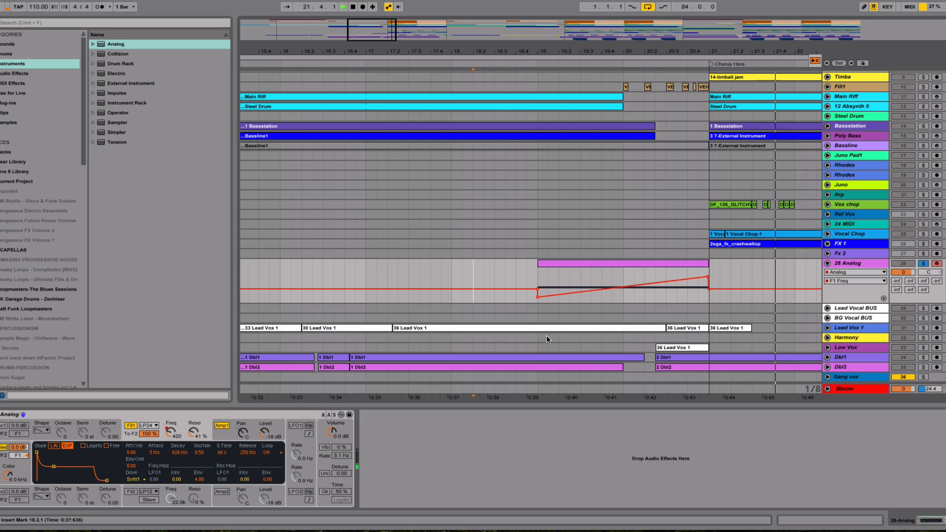
key(space)
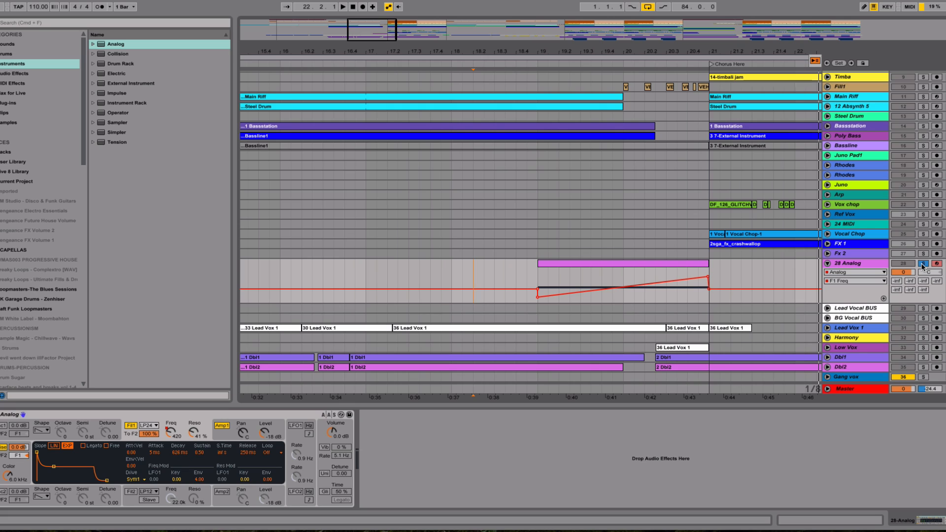
- Enable Analog's LFO1 and raise its modulation of the Filter 1 frequency to 1.66 while playing the sweep
click(296, 427)
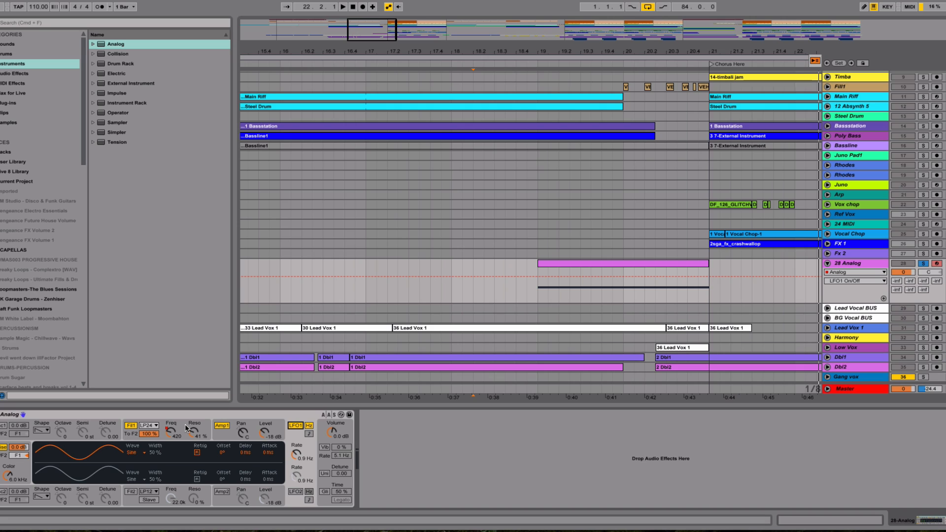
click(187, 427)
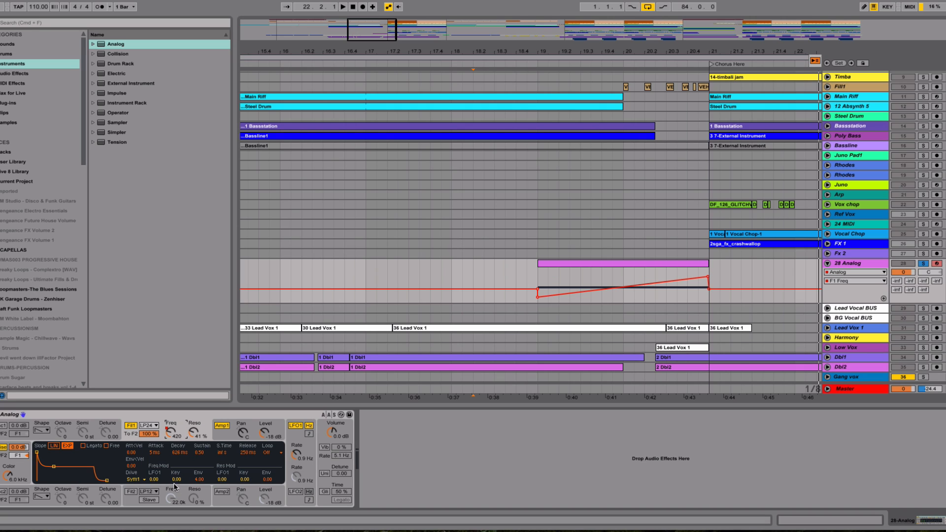
drag(158, 480, 157, 481)
key(space)
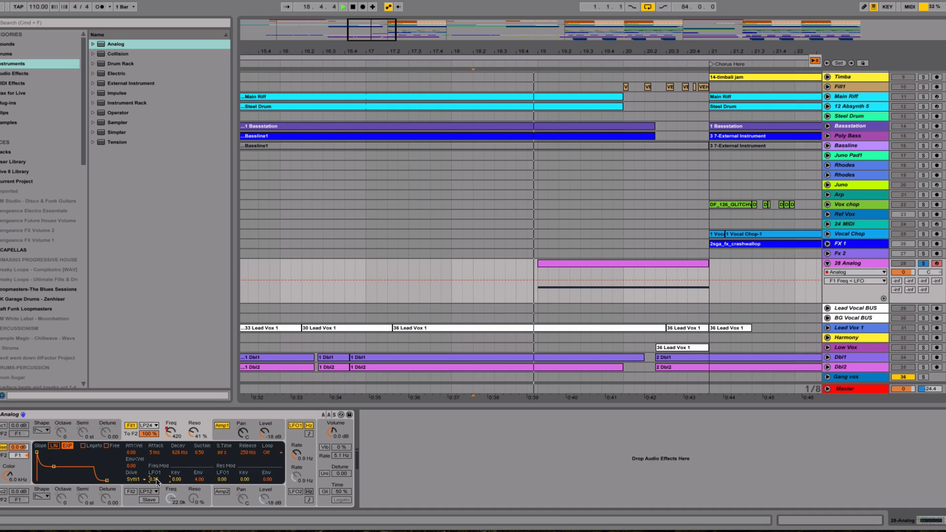
drag(156, 482, 157, 446)
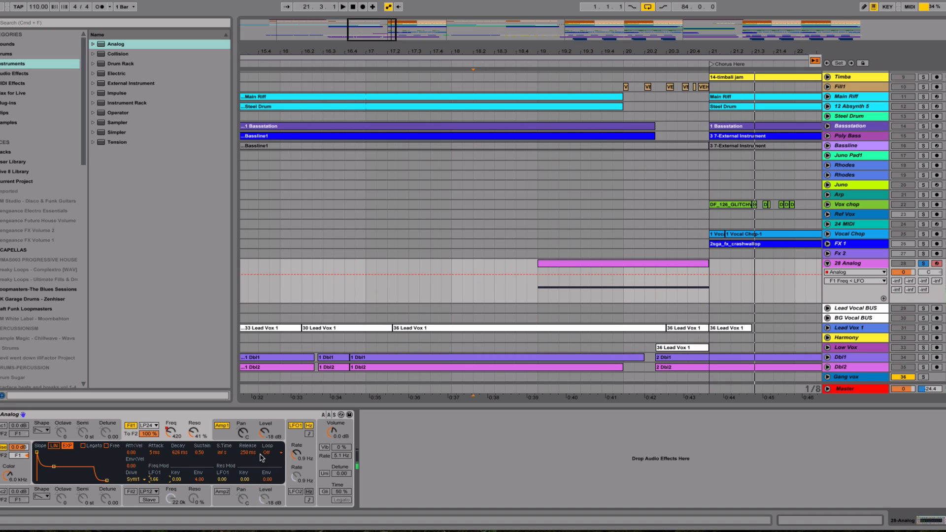
- Sync LFO1 to the tempo, set its rate to 1/16 and play the modulated sweep
click(309, 434)
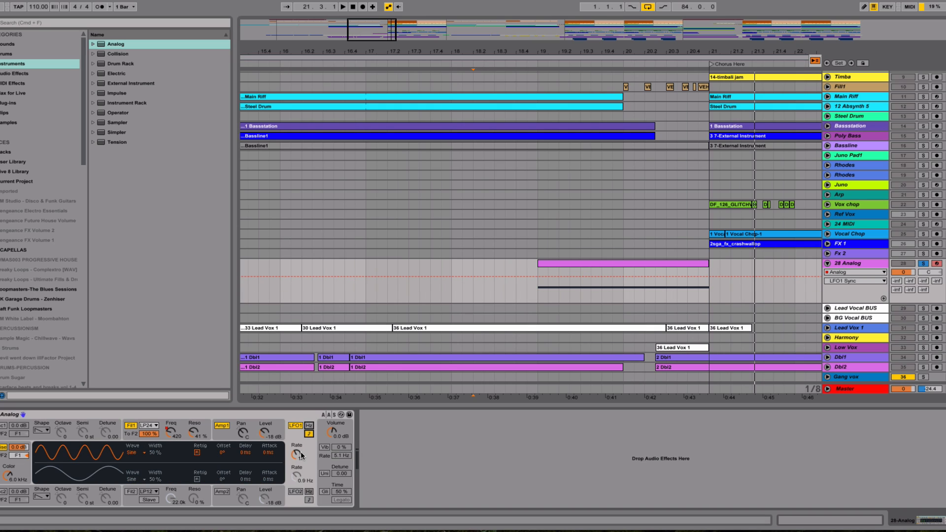
drag(298, 455, 298, 446)
key(space)
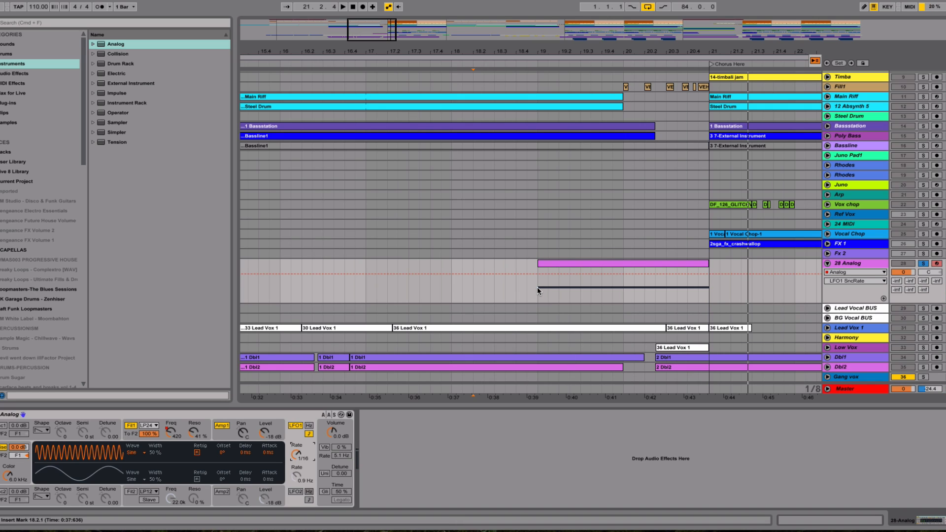
drag(537, 287, 703, 271)
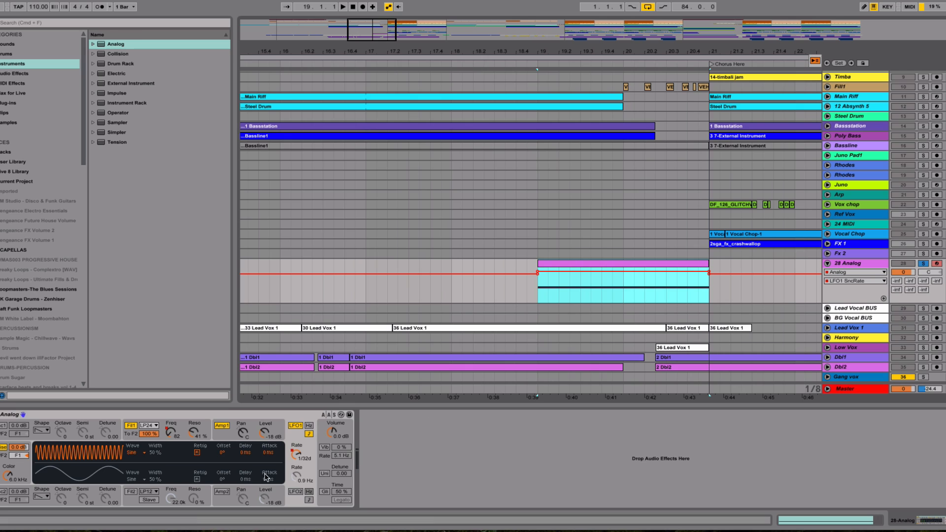
right_click(297, 456)
click(320, 490)
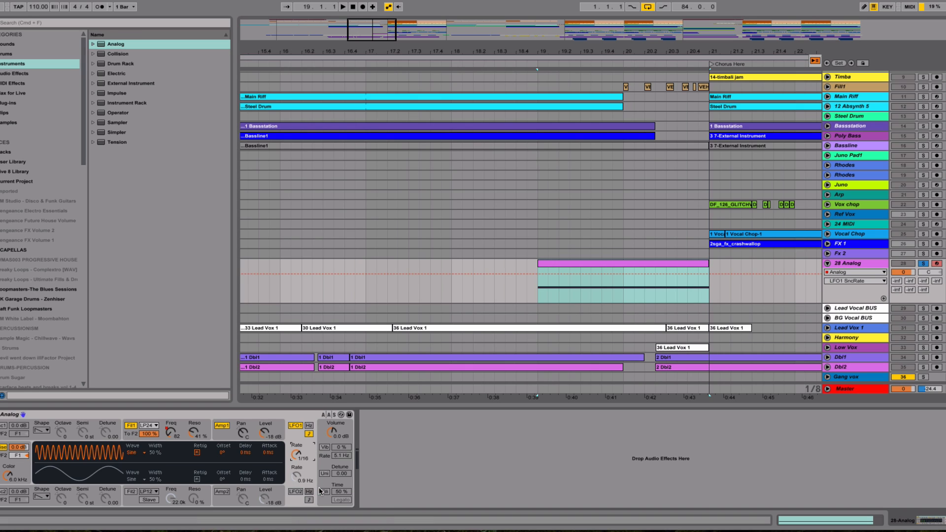
- Set LFO1's modulation of the Filter 1 frequency to 0.00 and take the Analog track out of solo
click(201, 425)
drag(154, 480, 154, 504)
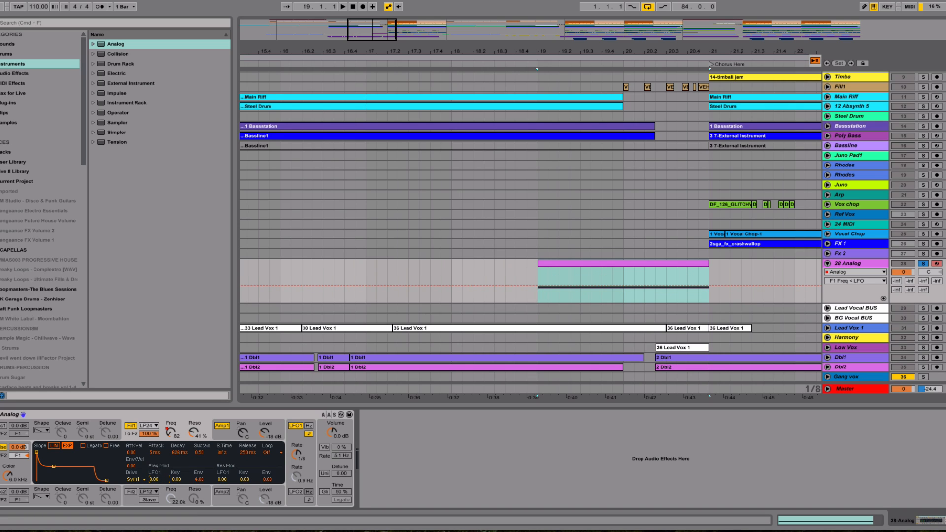
click(924, 263)
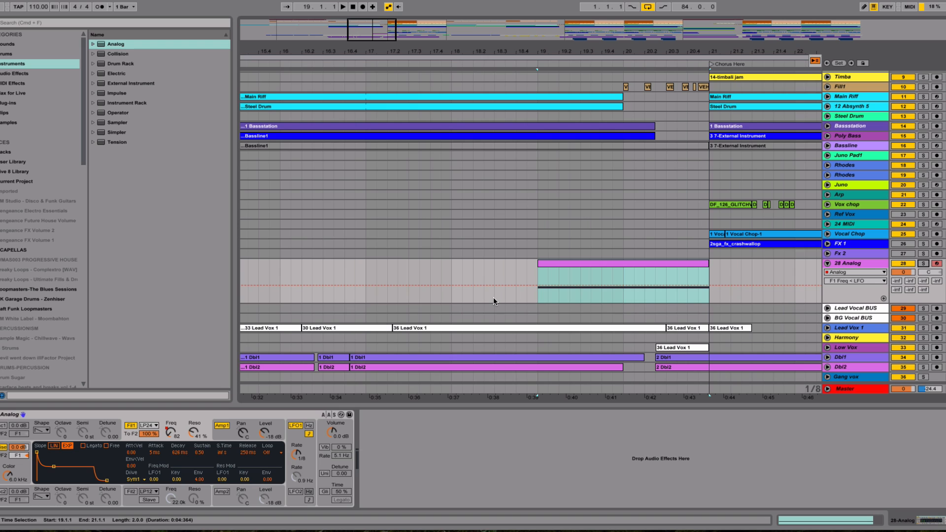
- Play the Analog sweep in the full mix and set its track volume to -21.0 dB in the mixer
key(Tab)
key(space)
key(Tab)
key(Tab)
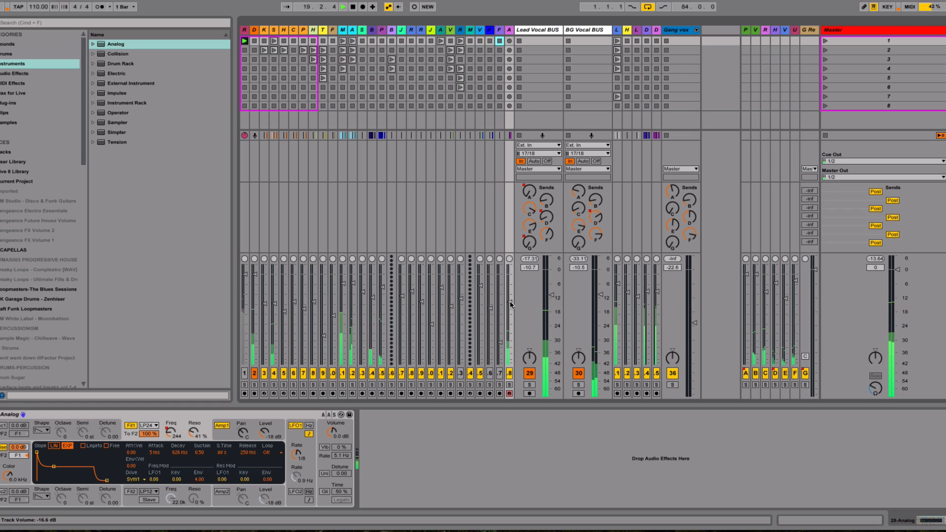
drag(510, 304, 510, 310)
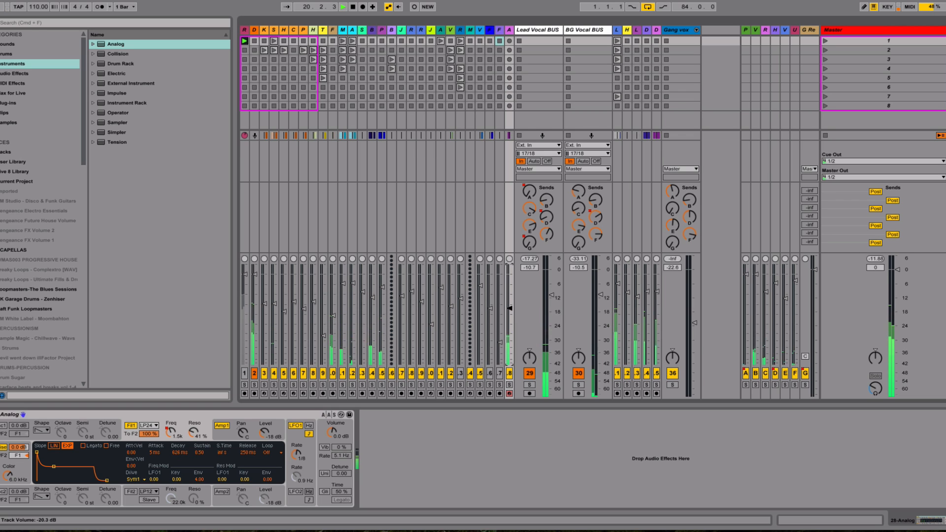
key(Tab)
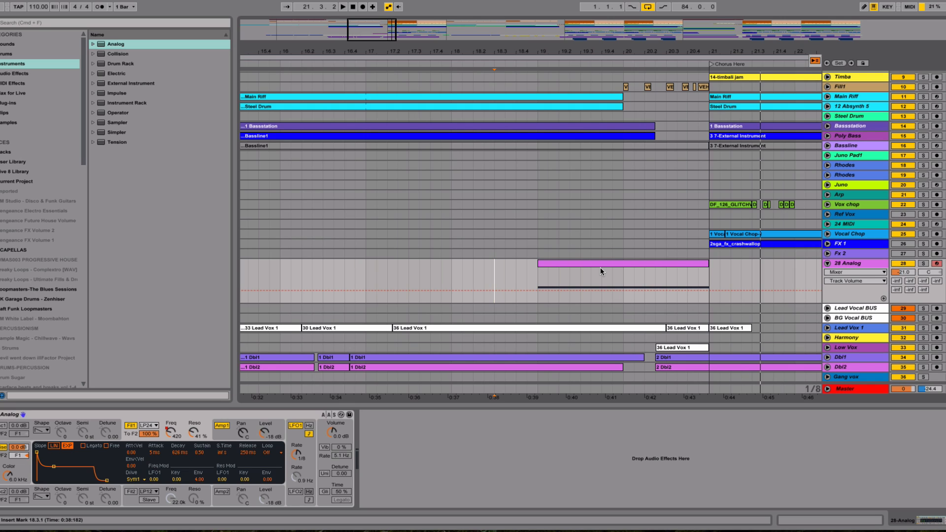
- Save the FX 1 track with its clips into the User Library as FX 1.als
drag(701, 53, 579, 54)
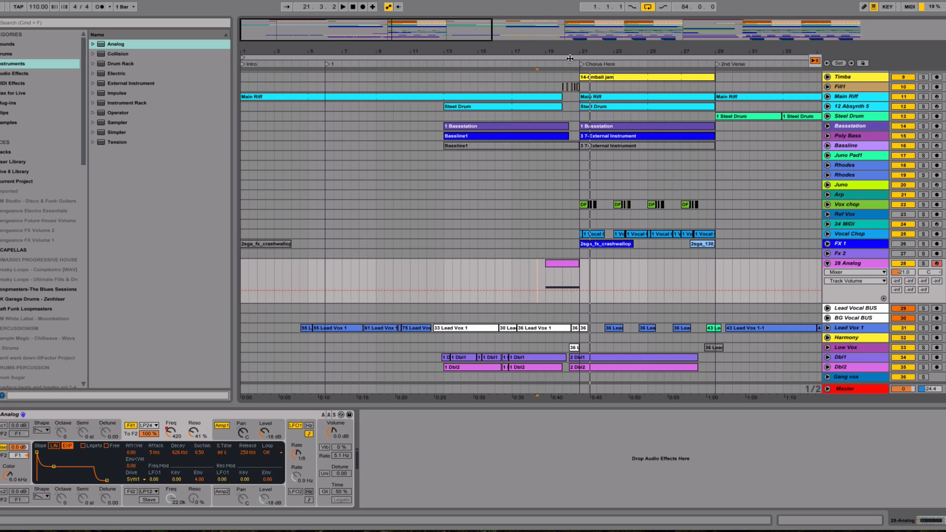
click(840, 245)
click(624, 244)
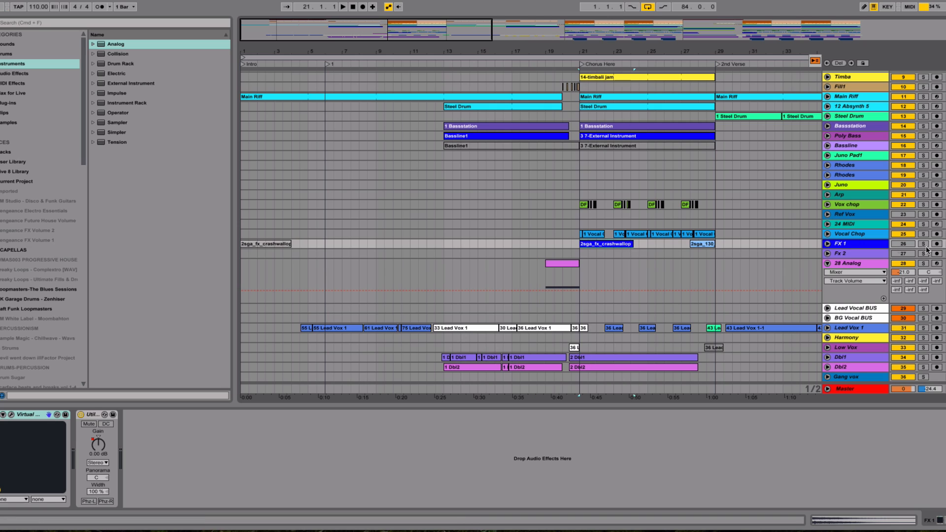
click(850, 244)
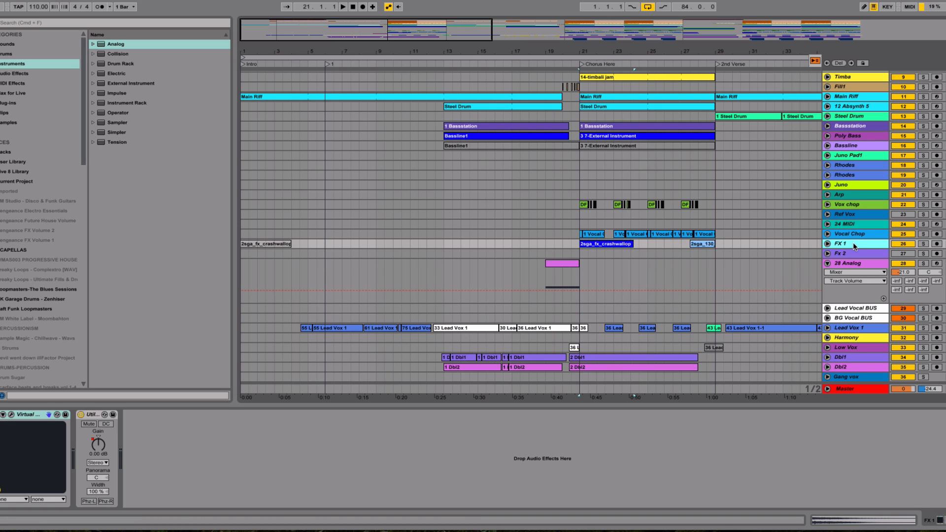
mouse_move(854, 246)
mouse_down()
mouse_move(164, 297)
mouse_move(43, 279)
mouse_move(18, 157)
mouse_move(10, 163)
mouse_move(453, 171)
mouse_move(811, 203)
mouse_move(845, 245)
mouse_up()
click(2, 163)
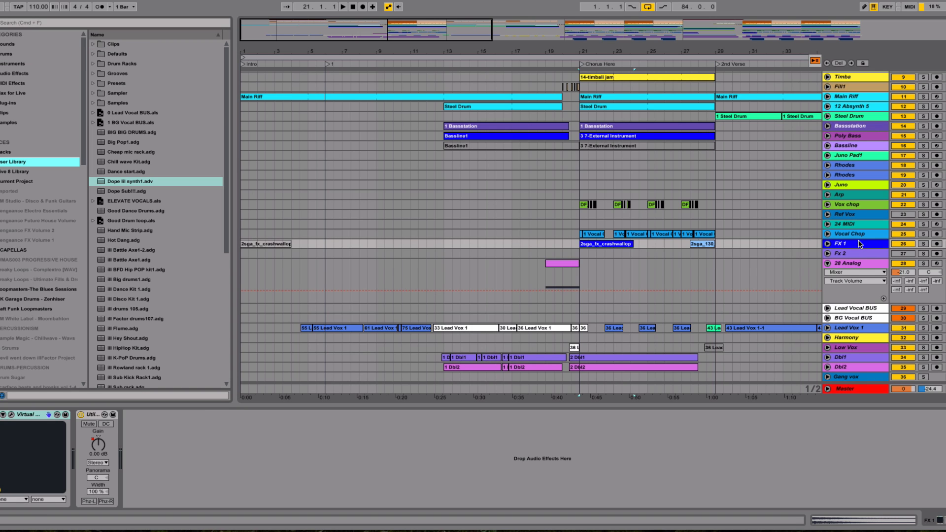
drag(859, 243, 173, 183)
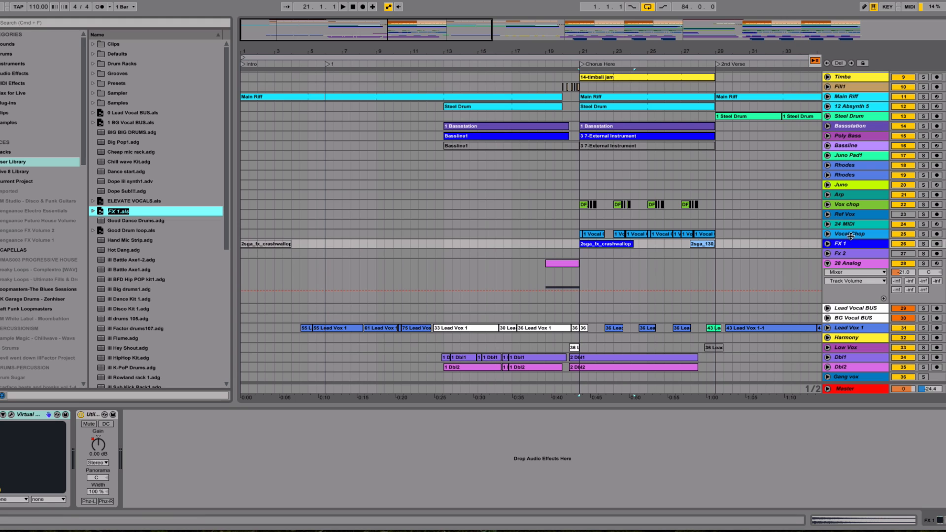
key(Return)
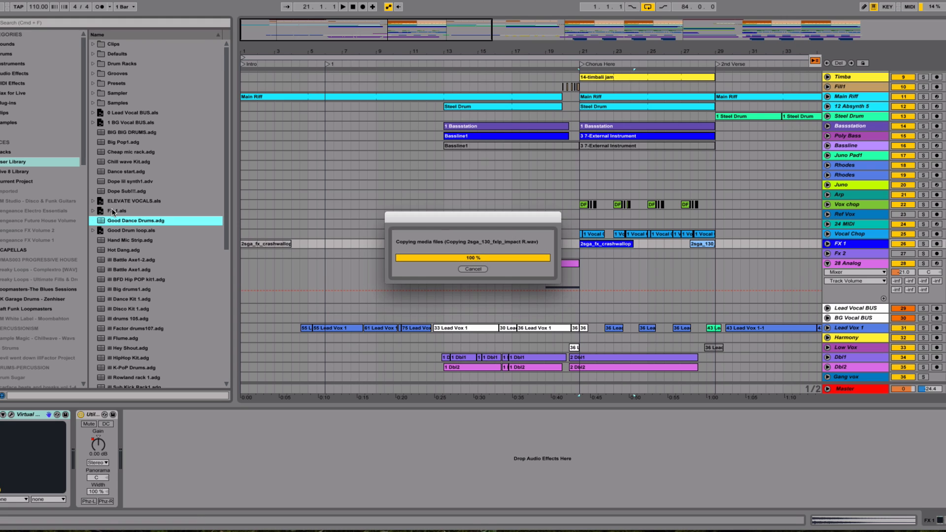
- Expand the saved FX 1.als in the User Library and select the FX 1 track inside it
click(94, 211)
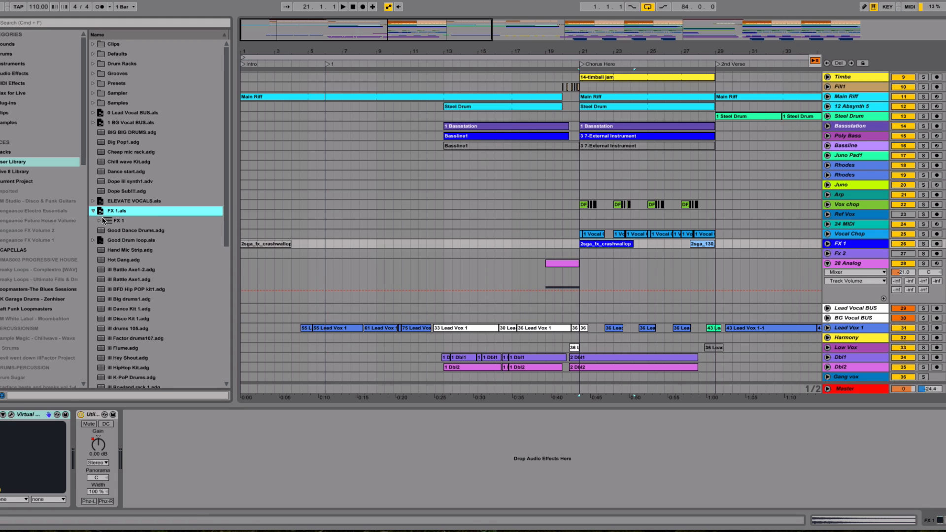
click(108, 220)
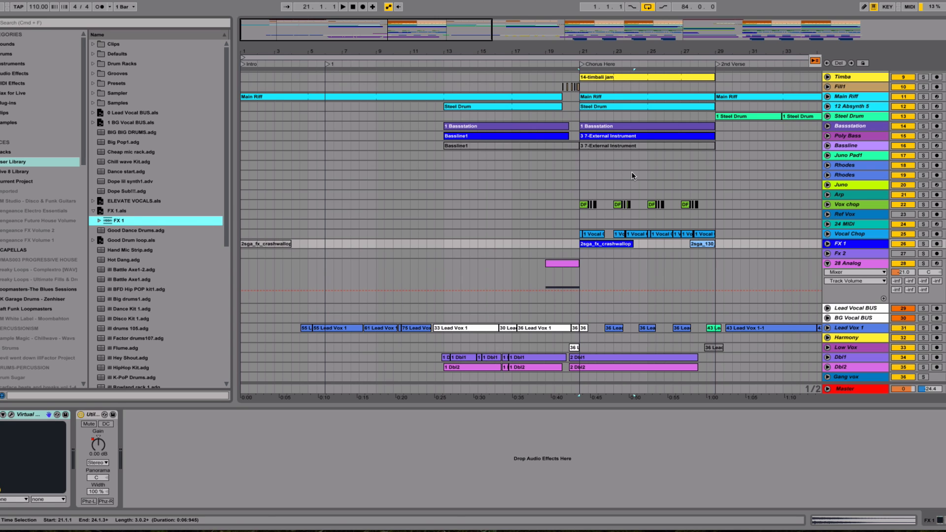
drag(648, 52, 648, 35)
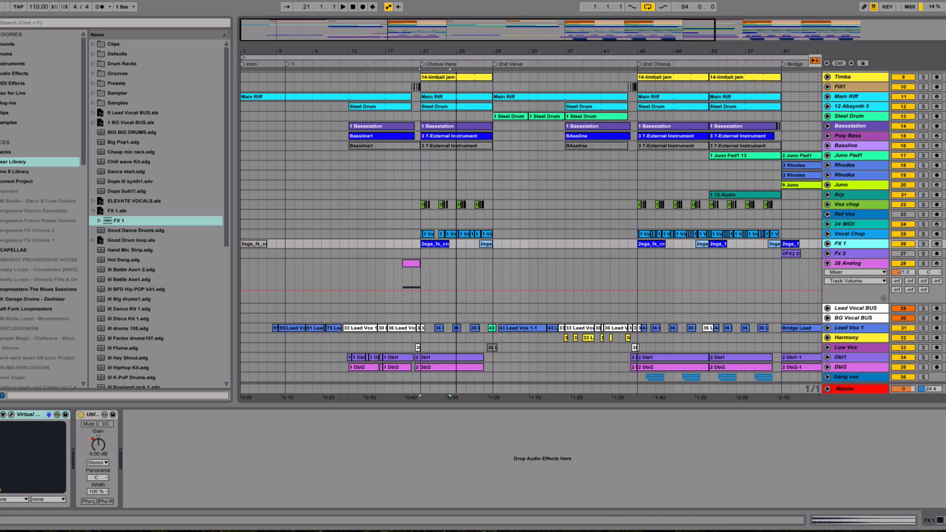